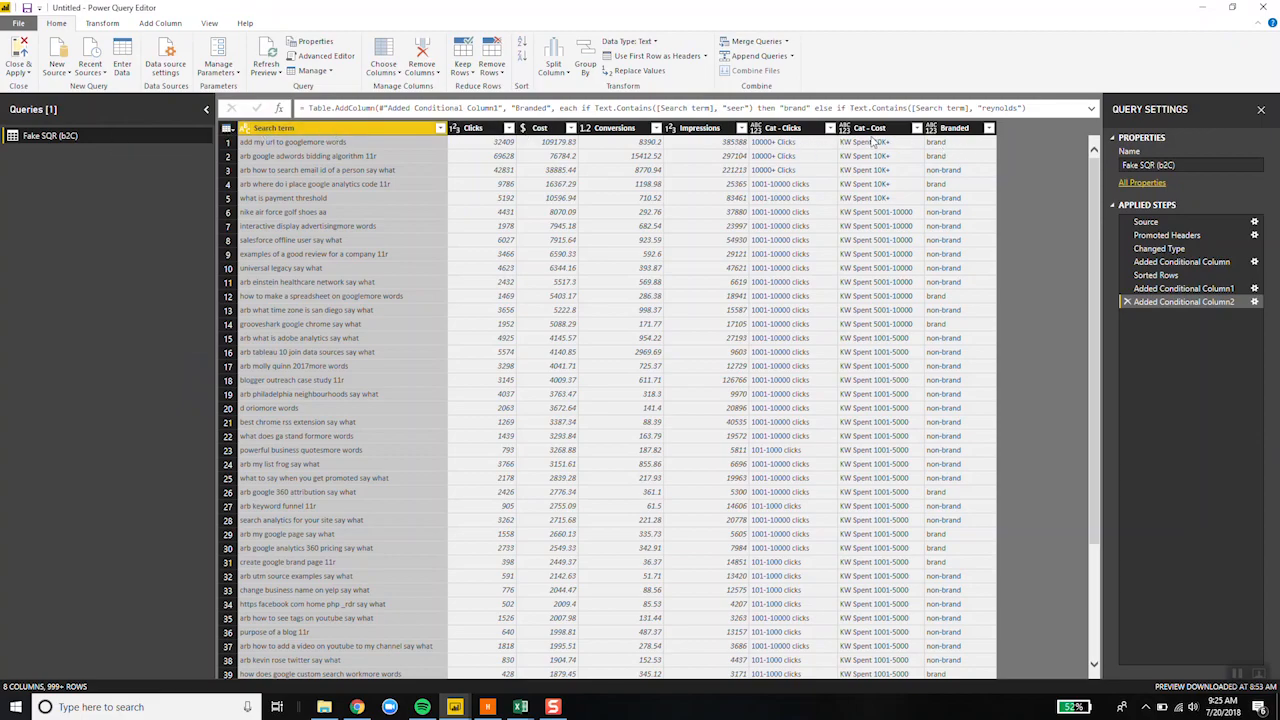
# - Start a new conditional column in the Fake SQR (b2C) query and name it Conversion2
pyautogui.click(170, 24)
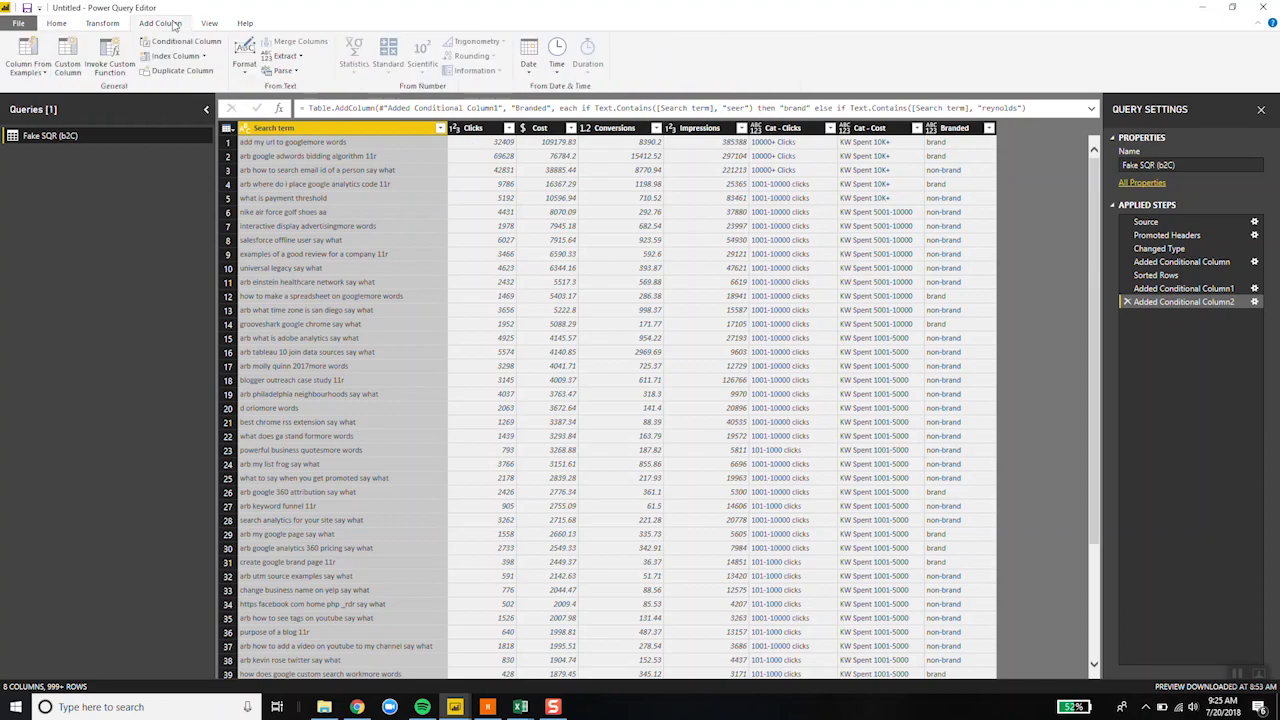
pyautogui.click(180, 41)
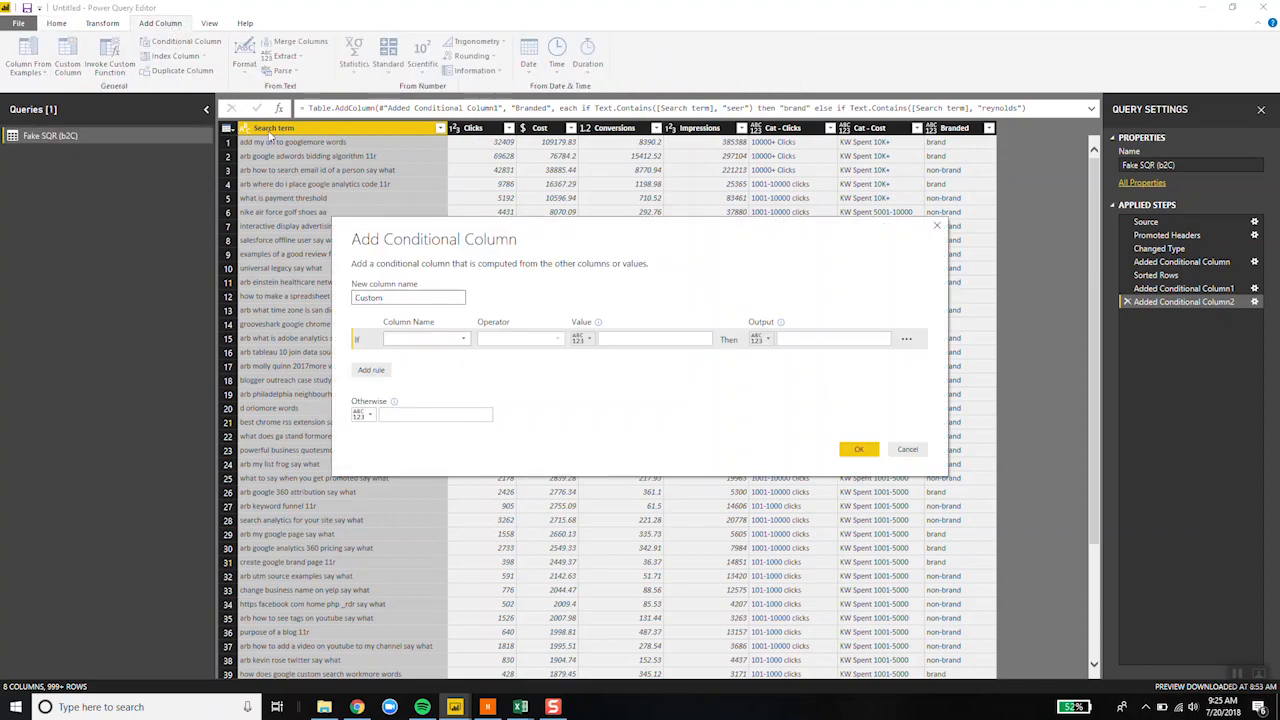
pyautogui.doubleClick(420, 300)
pyautogui.write('Conversion2')
# - Define the first rule so that Conversions less than or equal to 1 outputs "1 Conversion"
pyautogui.click(416, 342)
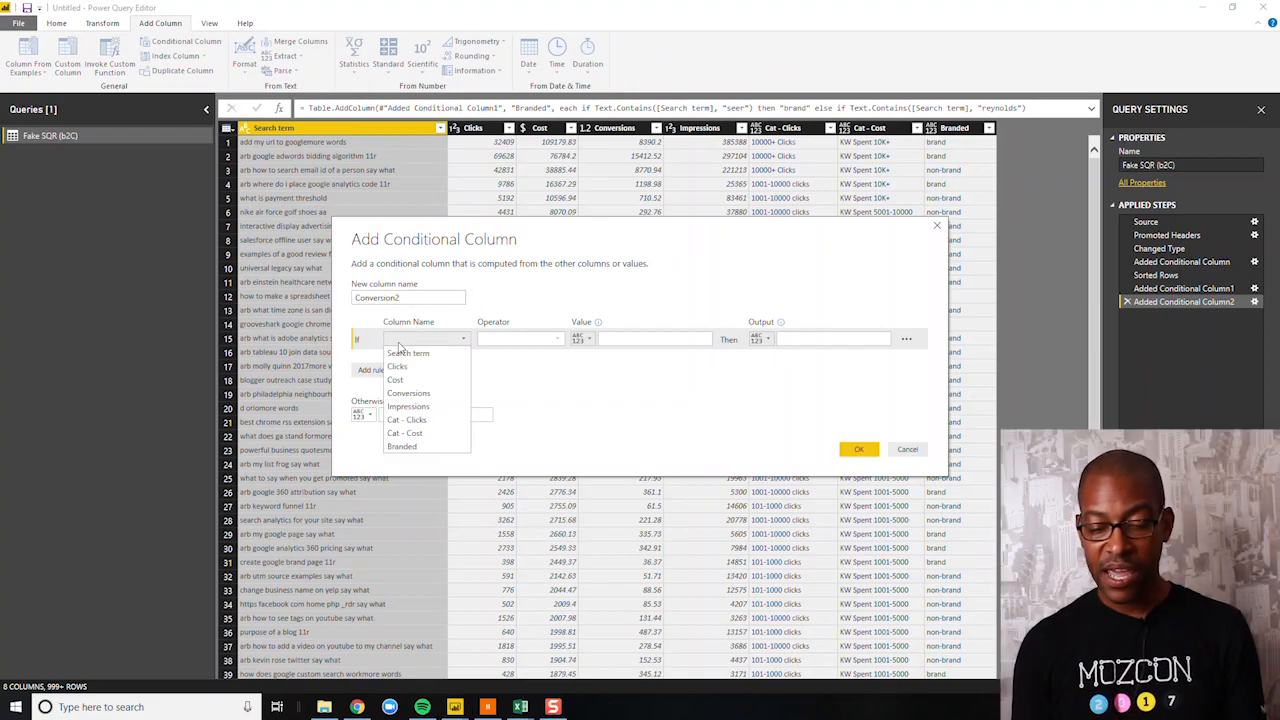
pyautogui.click(408, 393)
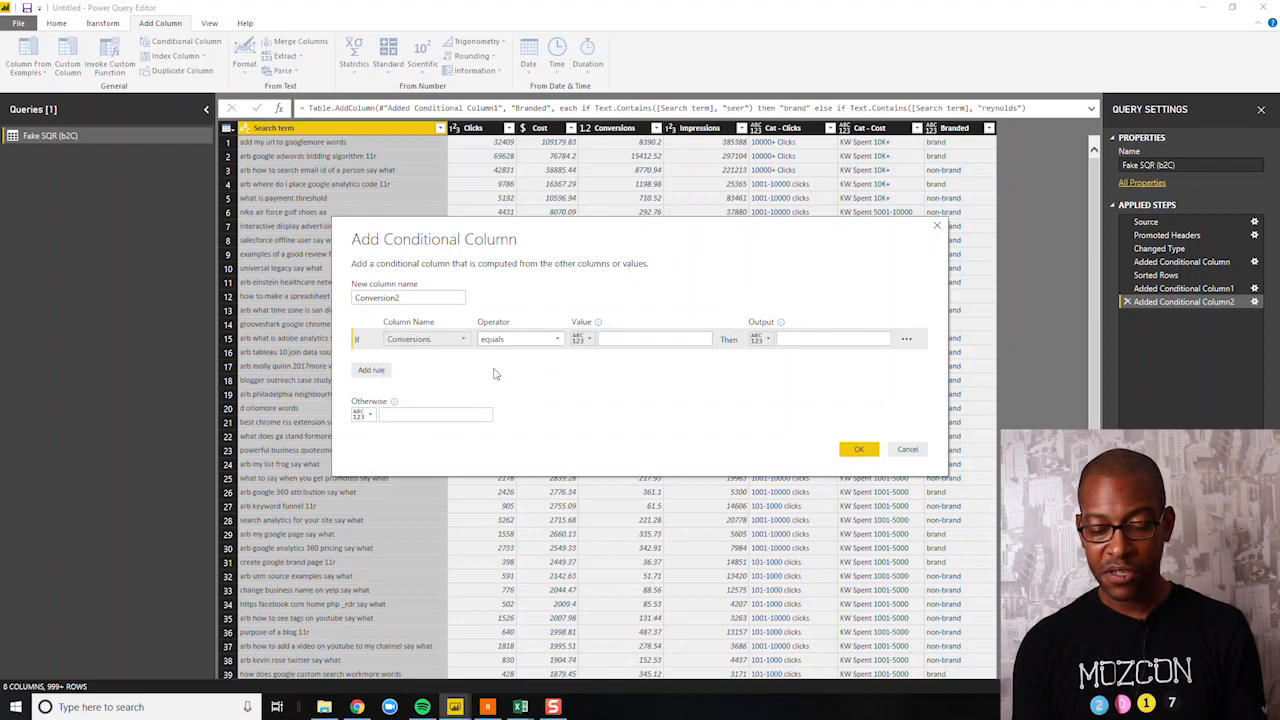
pyautogui.click(535, 341)
pyautogui.click(532, 418)
pyautogui.click(656, 340)
pyautogui.click(832, 339)
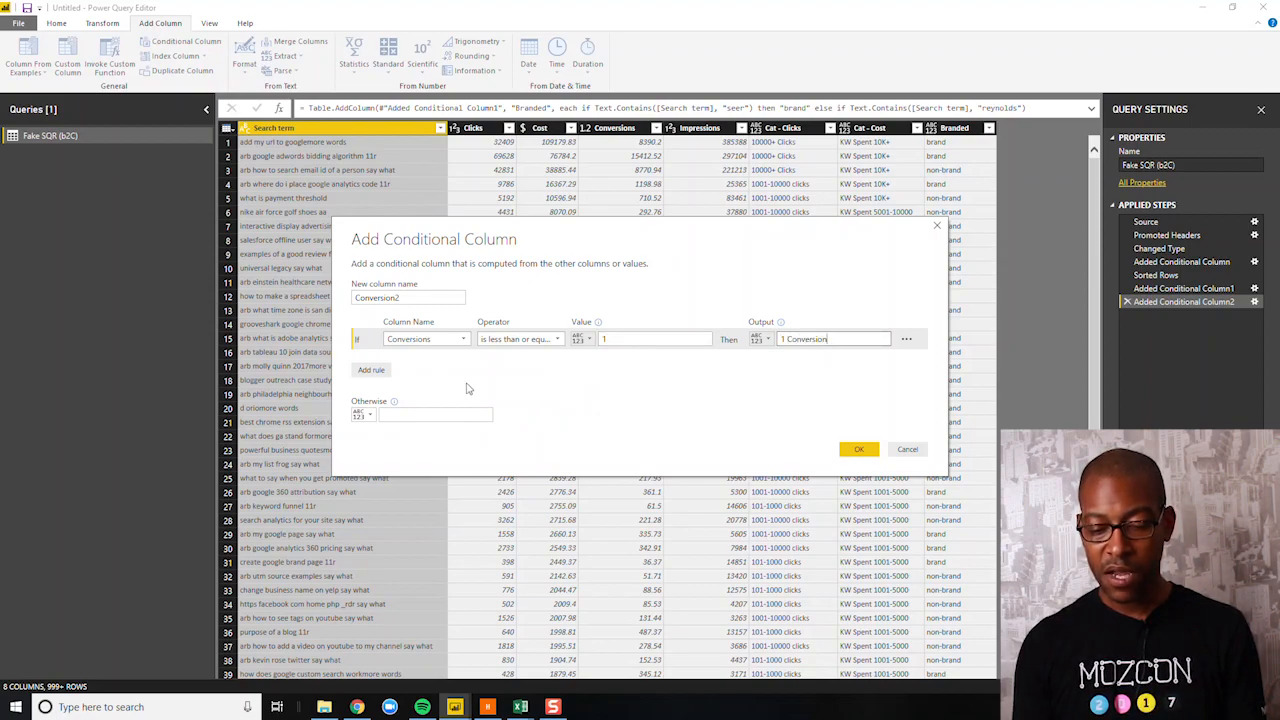
# - Add three empty Else If rules to the conditional column
pyautogui.click(371, 370)
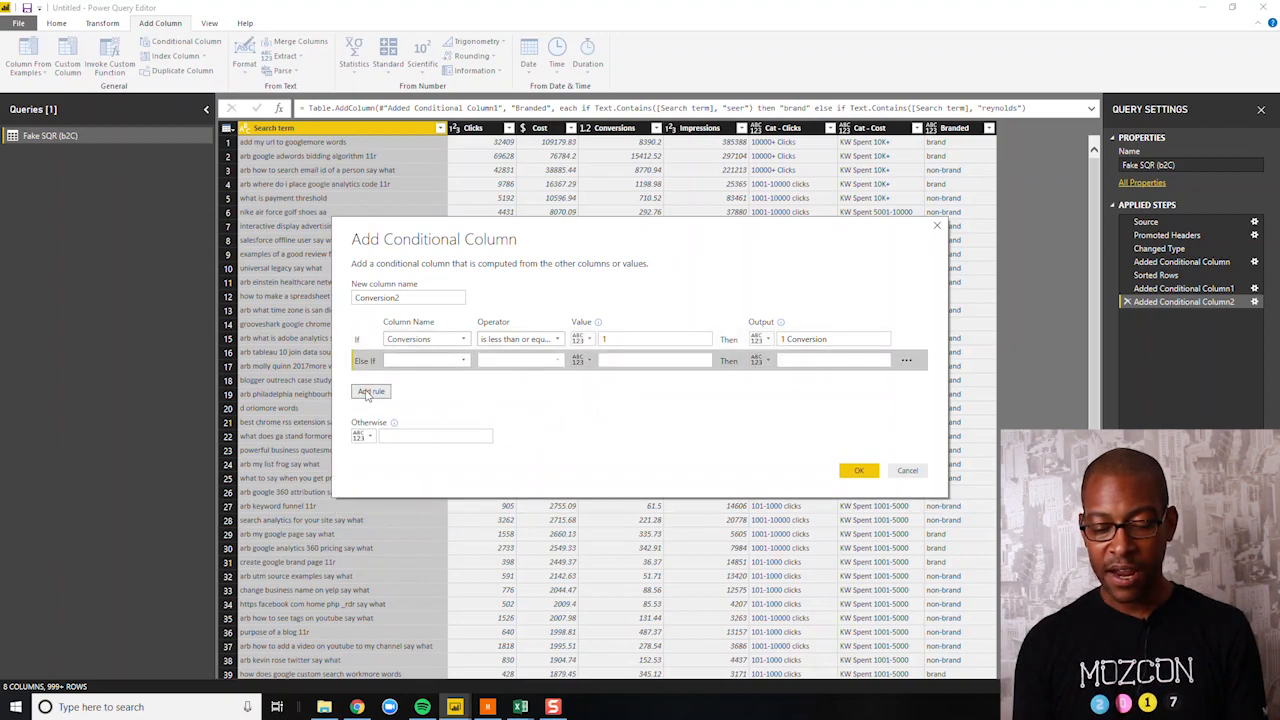
pyautogui.click(368, 392)
pyautogui.click(371, 413)
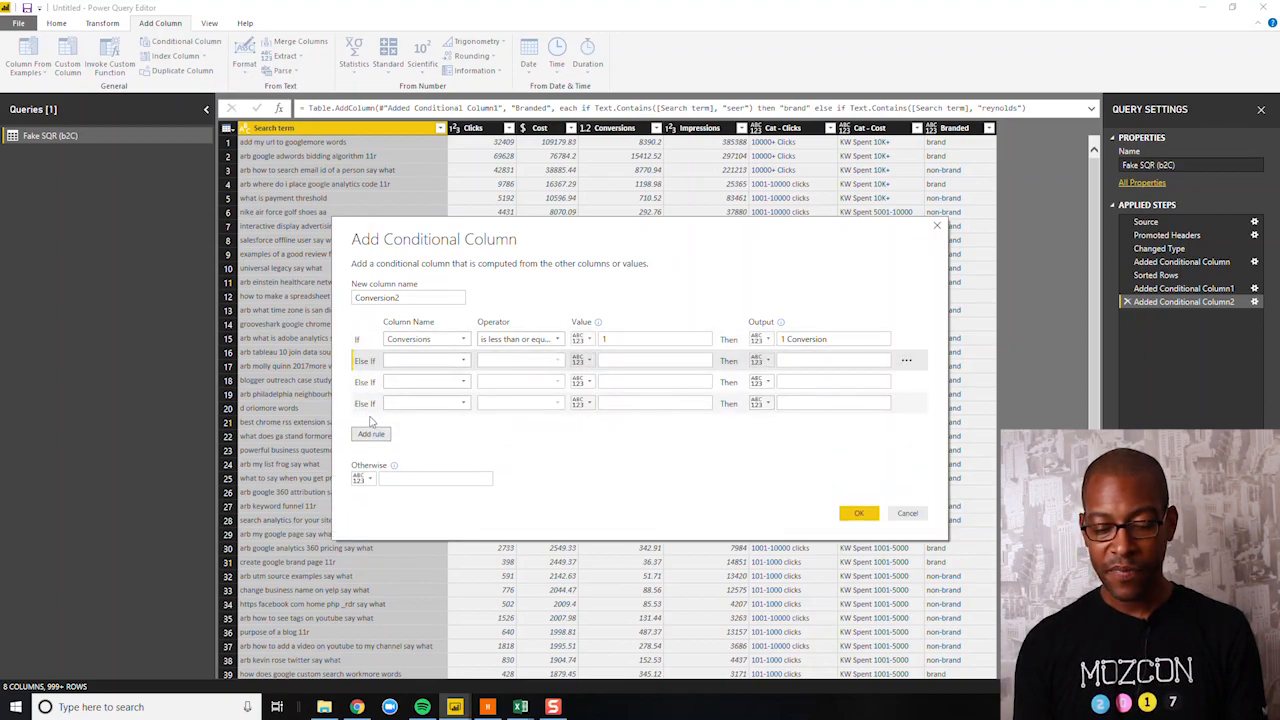
# - Set the second rule to output "2-10 conversions" for Conversions less than or equal to 10, and correct the first output to "1 conversion"
pyautogui.click(444, 362)
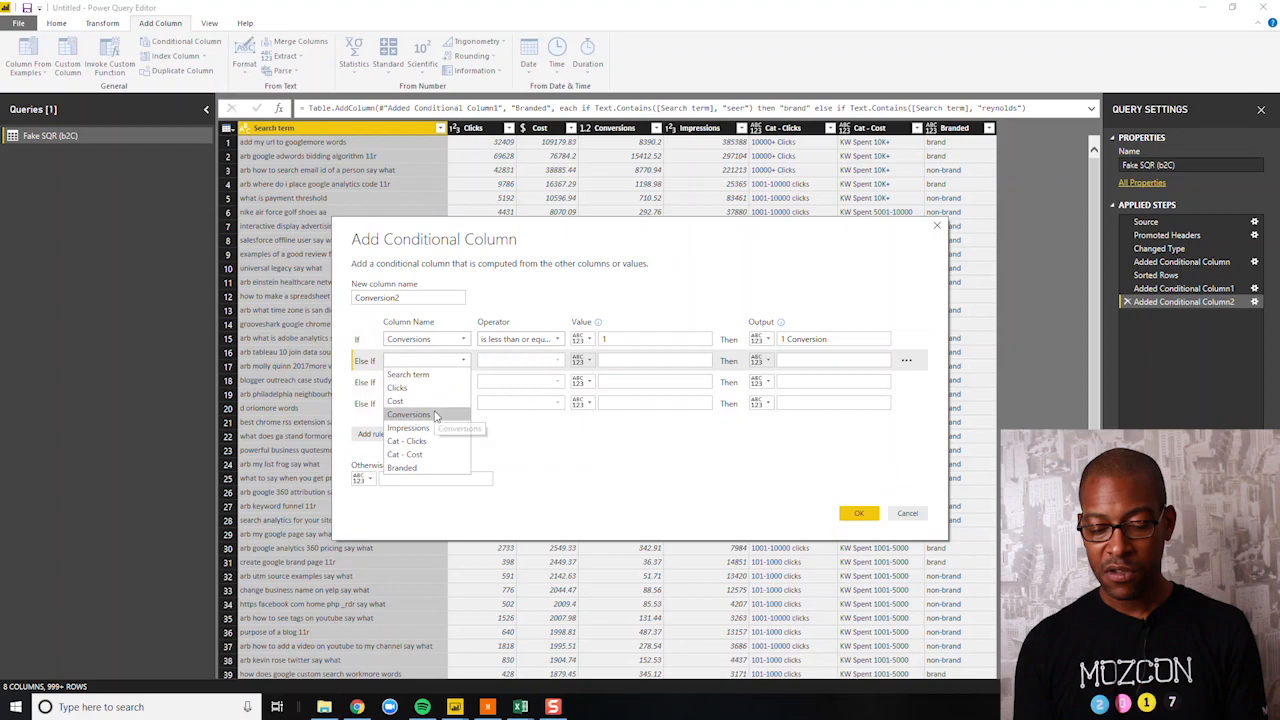
pyautogui.click(435, 414)
pyautogui.click(520, 360)
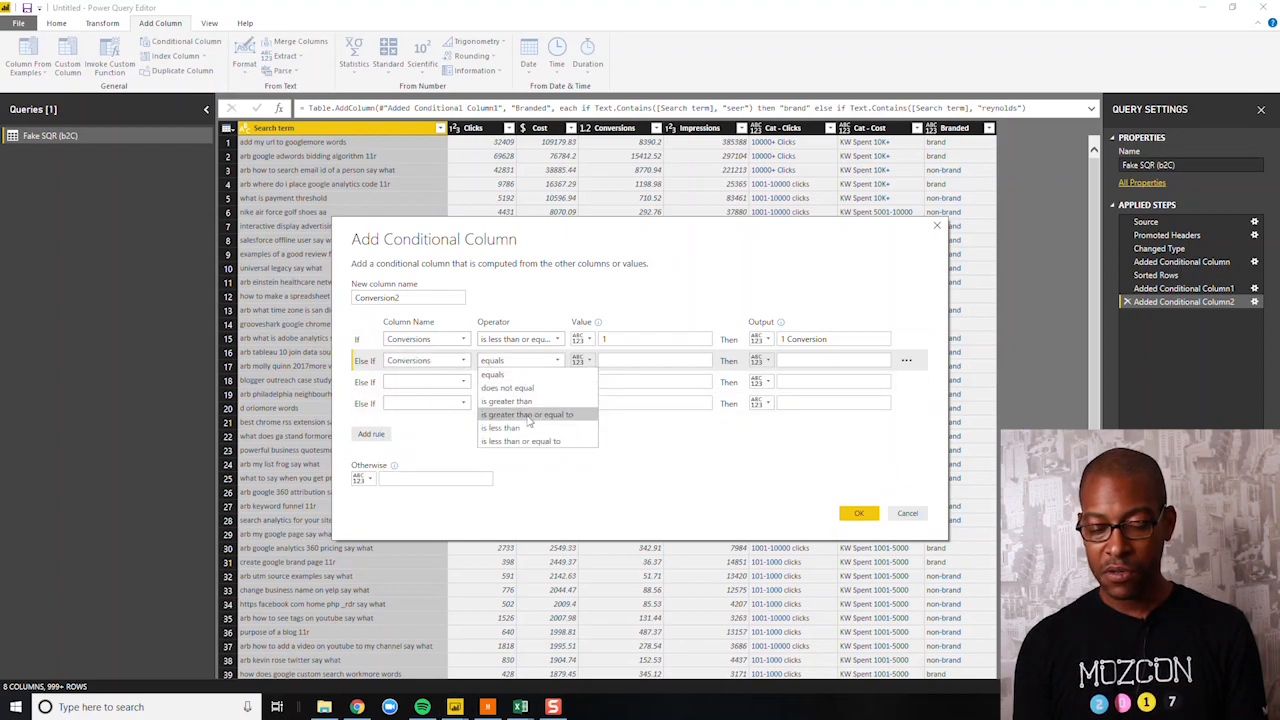
pyautogui.click(535, 441)
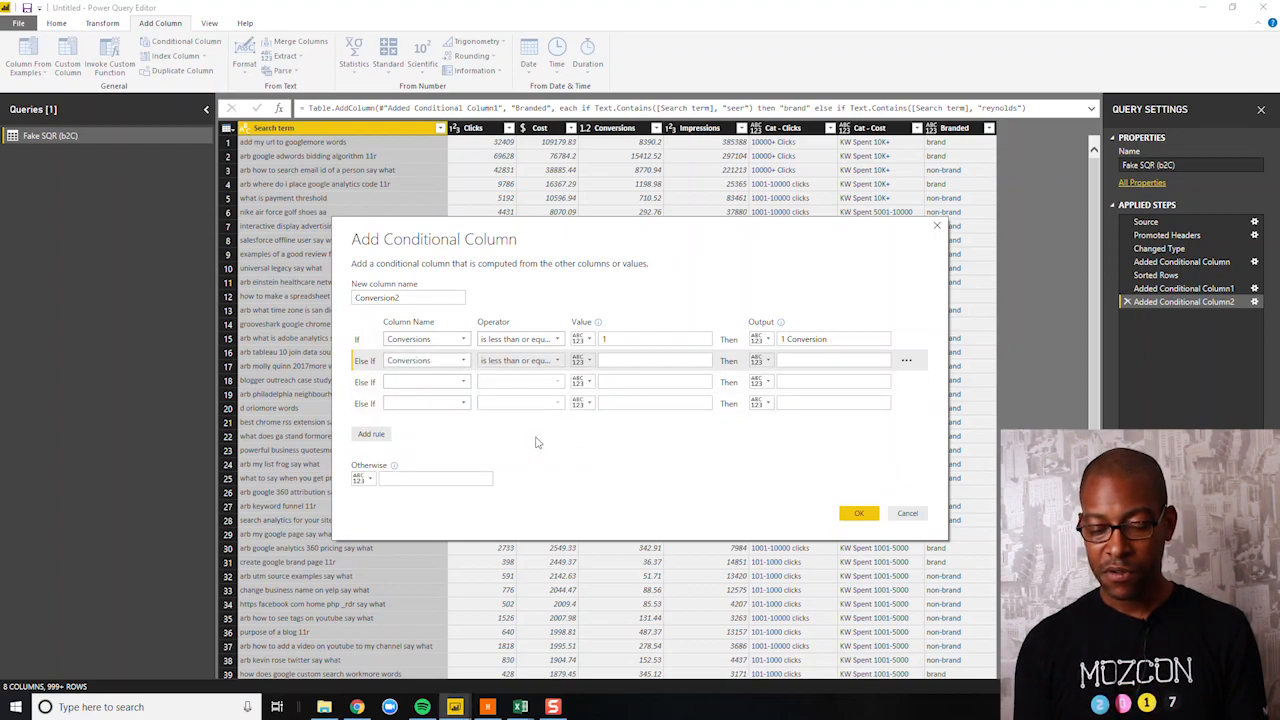
pyautogui.click(659, 362)
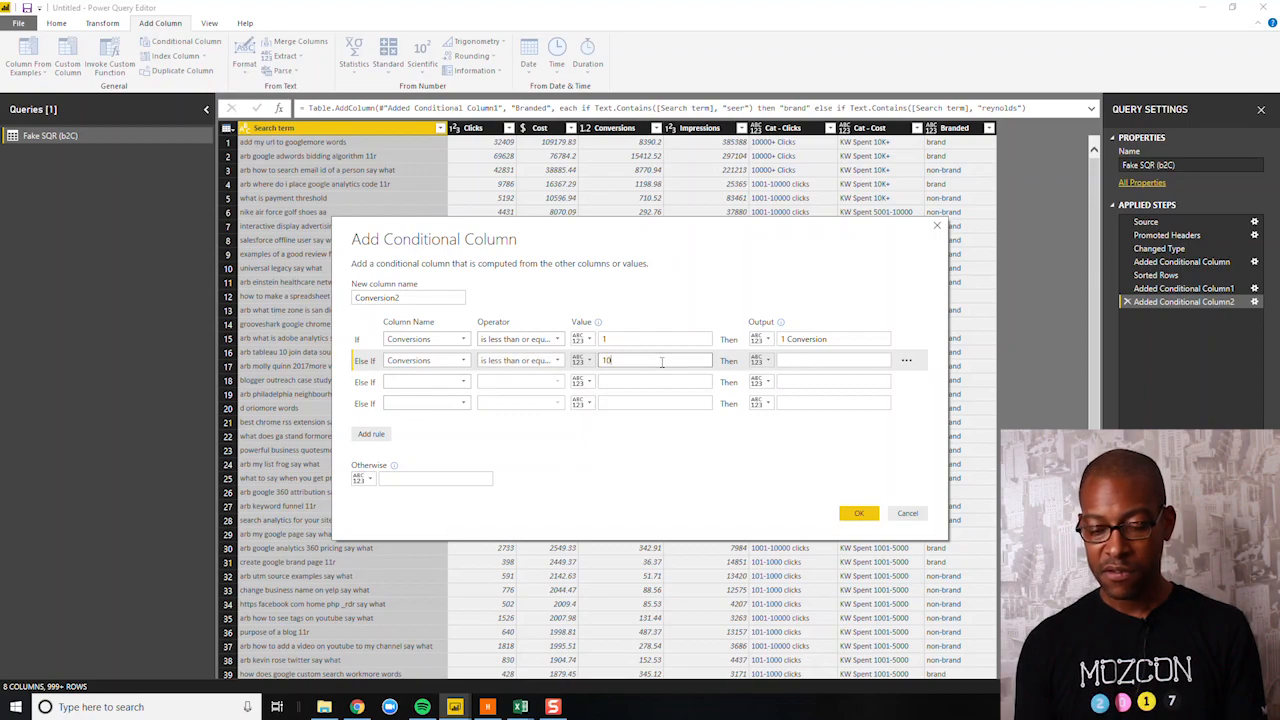
pyautogui.press('Tab')
pyautogui.press('Tab')
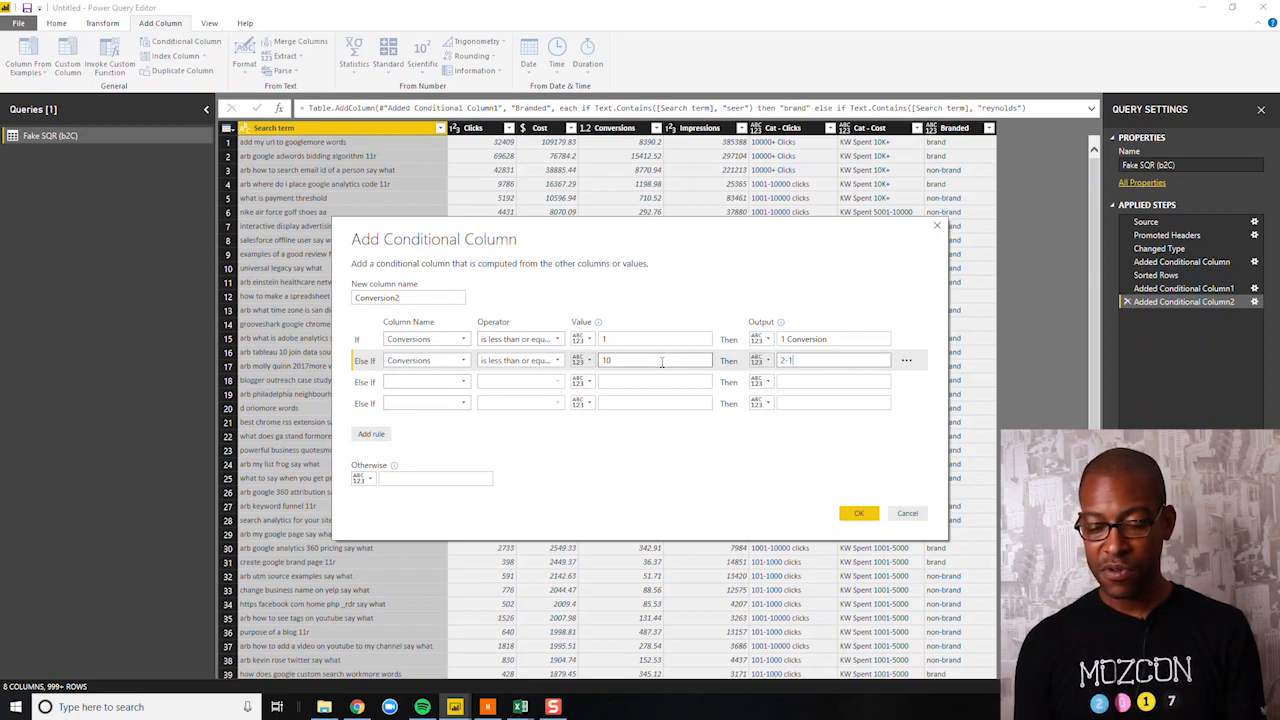
pyautogui.write('2-10 conversions')
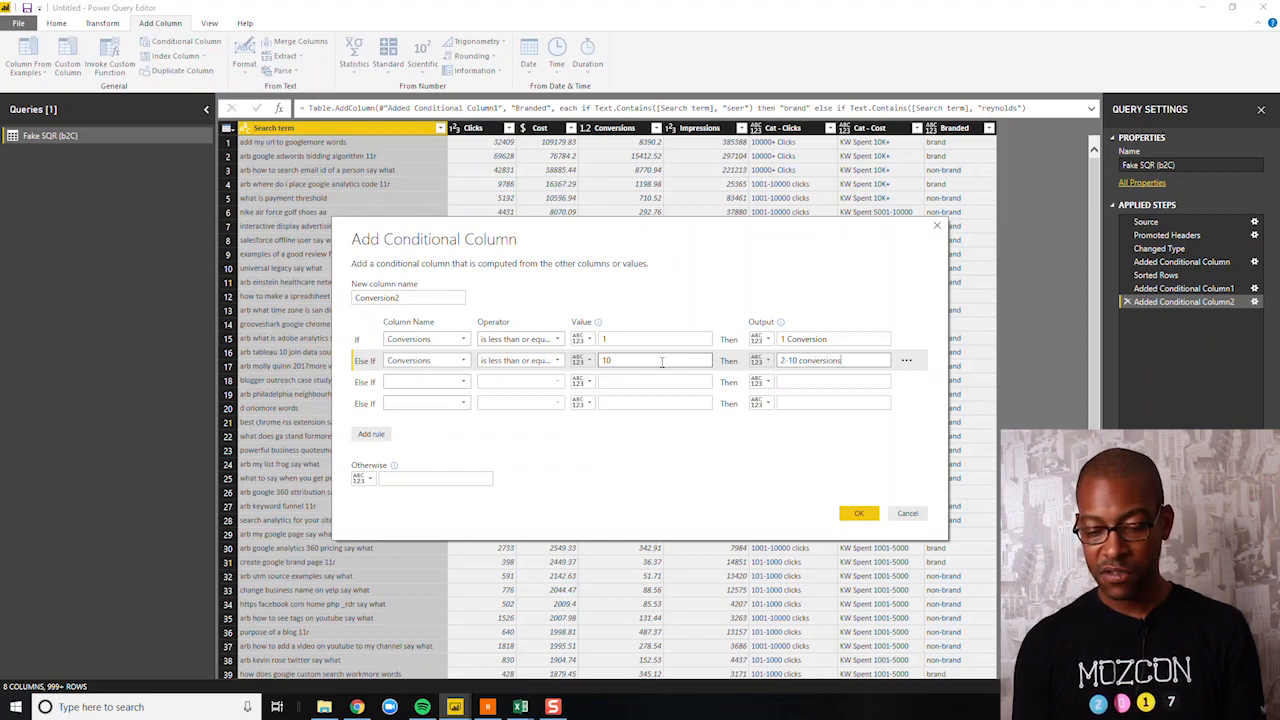
pyautogui.click(790, 339)
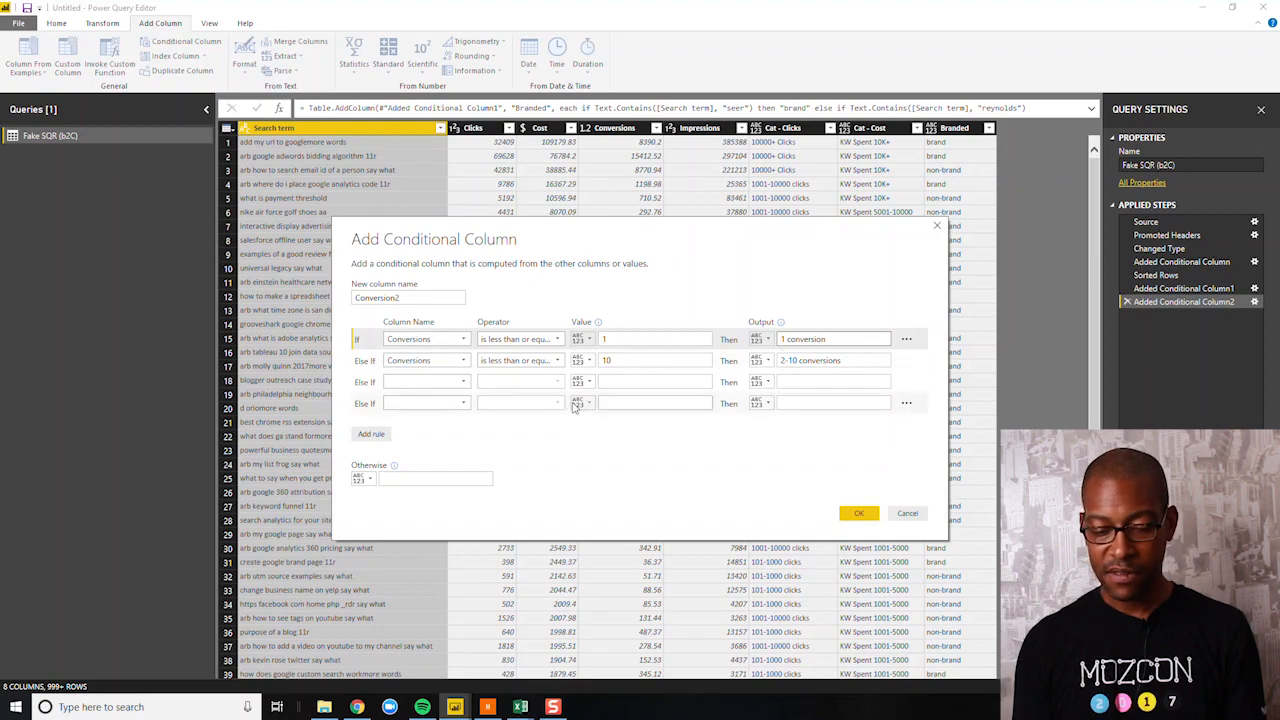
# - Set the third rule to output "11-50 conversions" when Conversions is less than or equal to 50
pyautogui.click(440, 383)
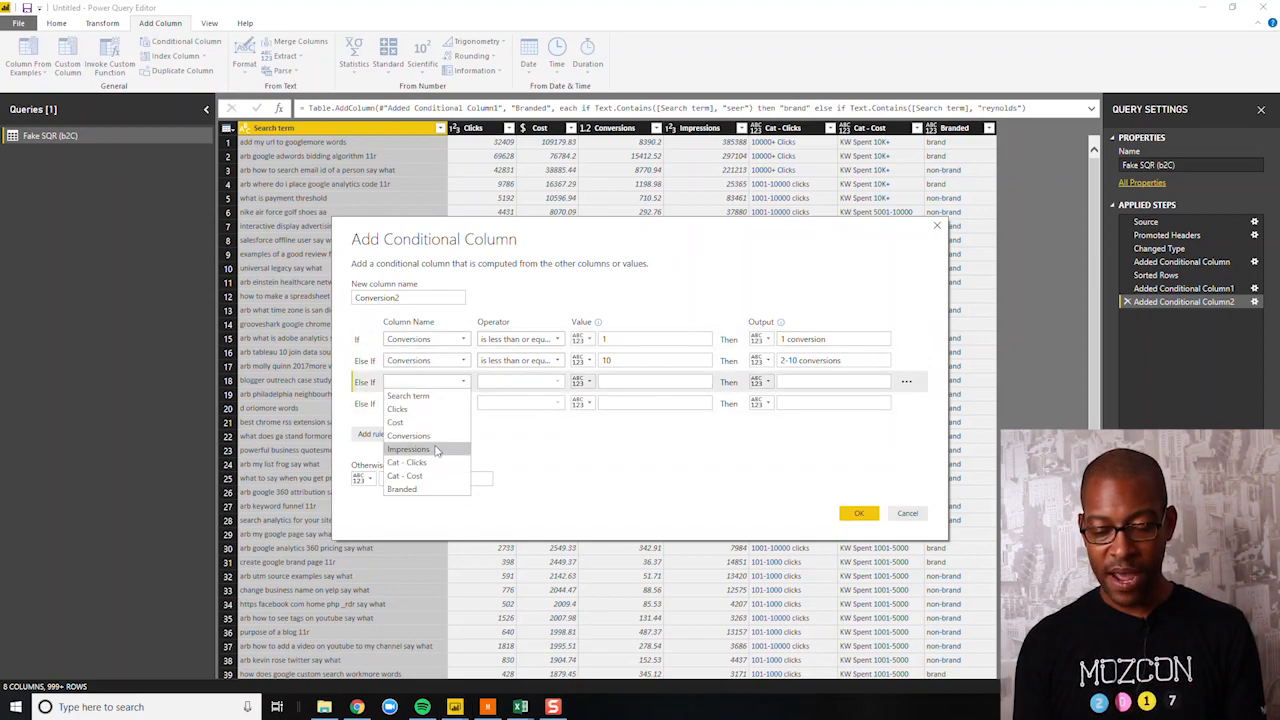
pyautogui.click(425, 436)
pyautogui.click(518, 382)
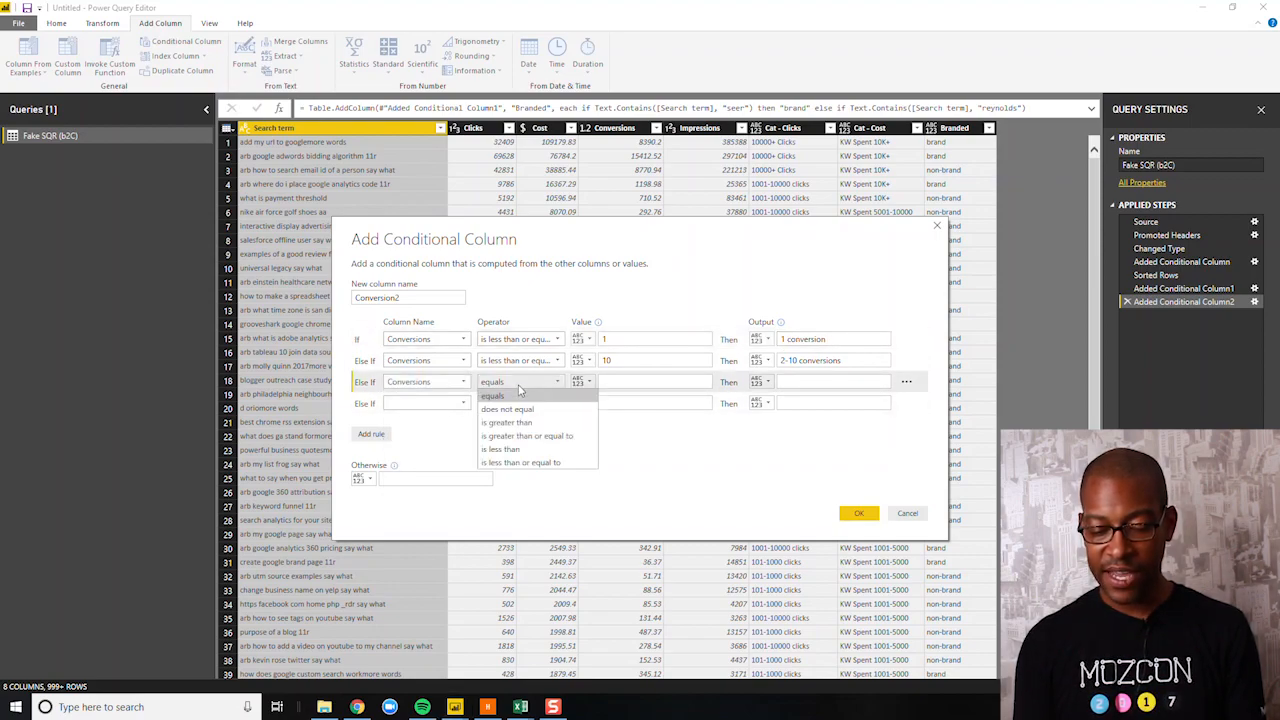
pyautogui.click(517, 462)
pyautogui.click(630, 385)
pyautogui.write('50')
pyautogui.click(809, 379)
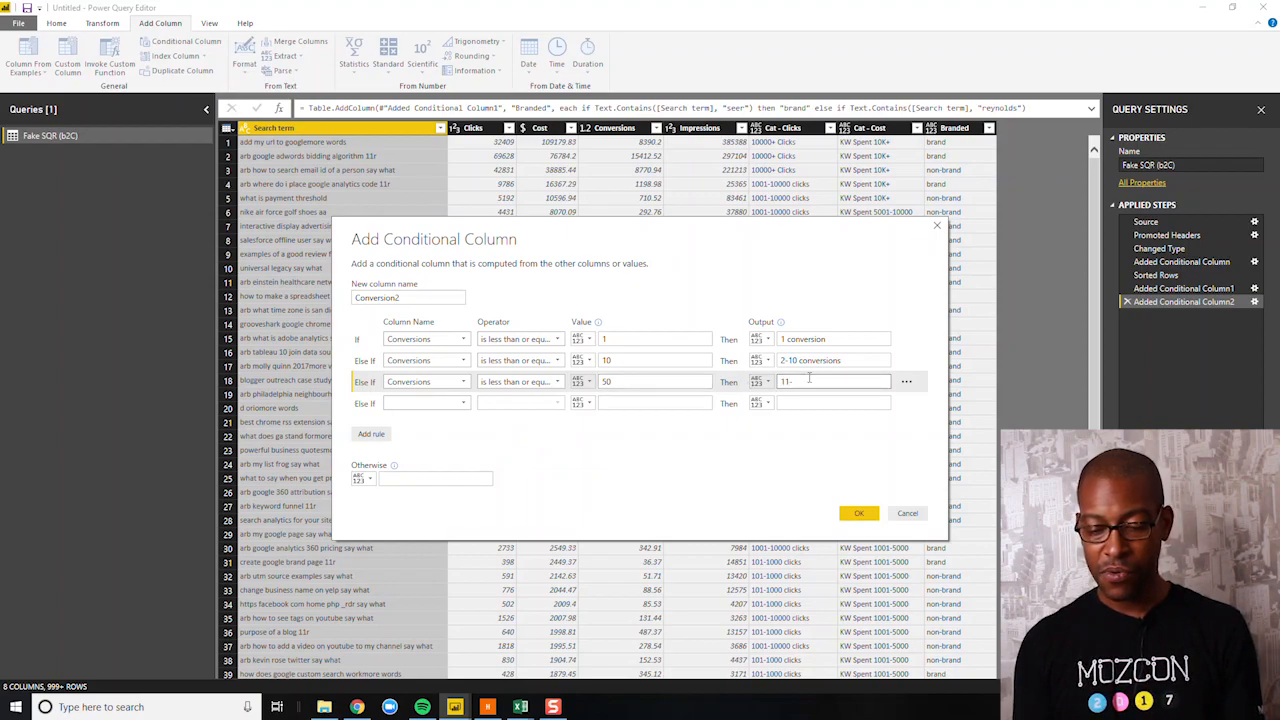
pyautogui.write('11-50 conversions')
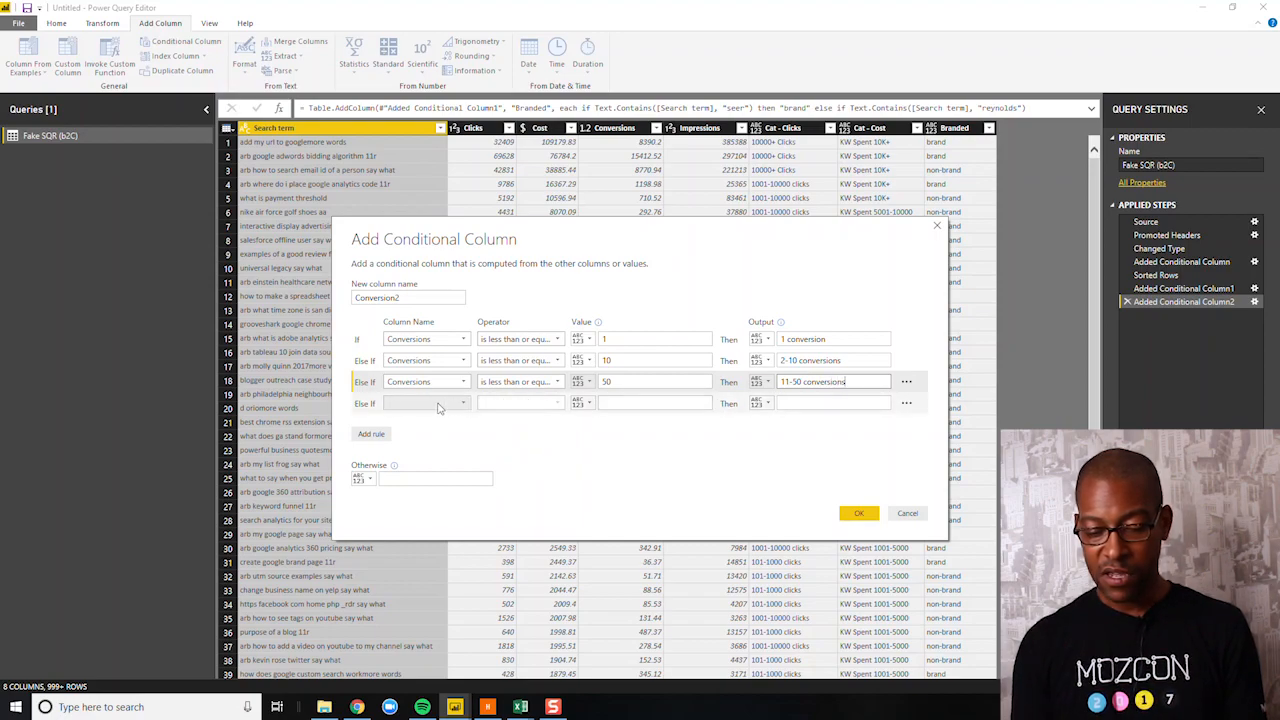
# - Set the fourth rule to output "51-100 conversions" when Conversions is less than or equal to 100
pyautogui.click(437, 407)
pyautogui.click(425, 457)
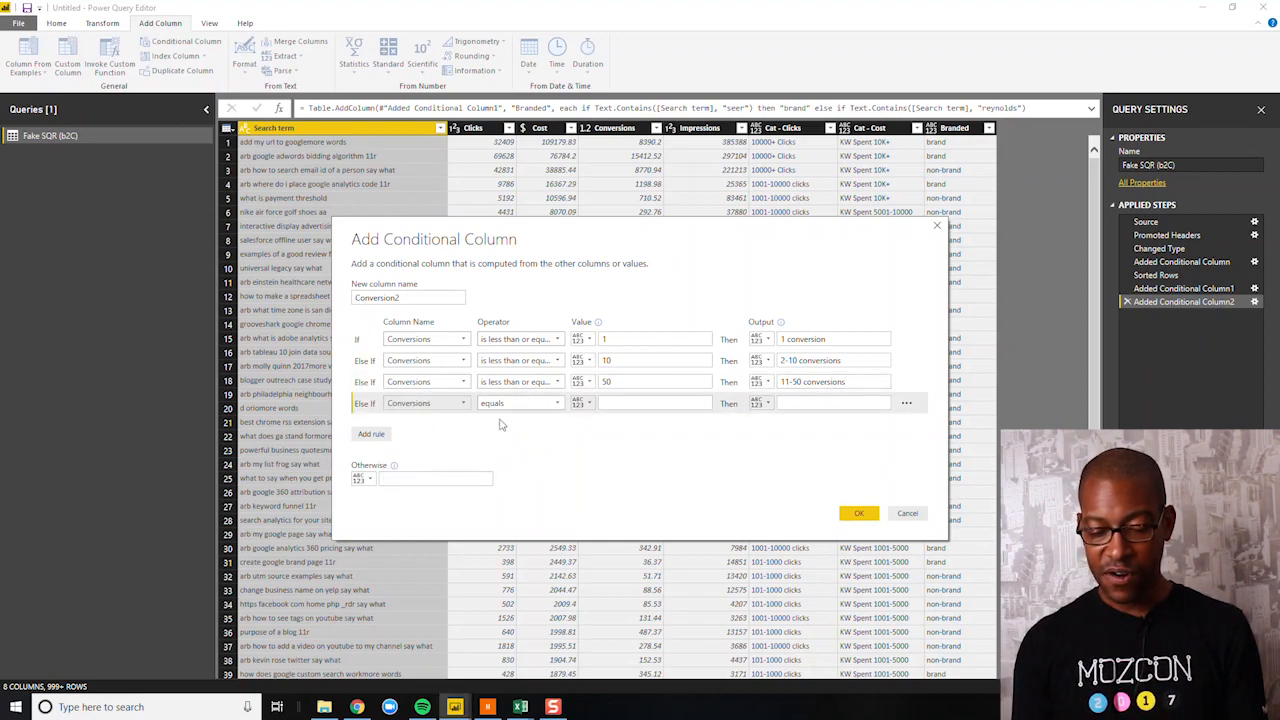
pyautogui.click(508, 404)
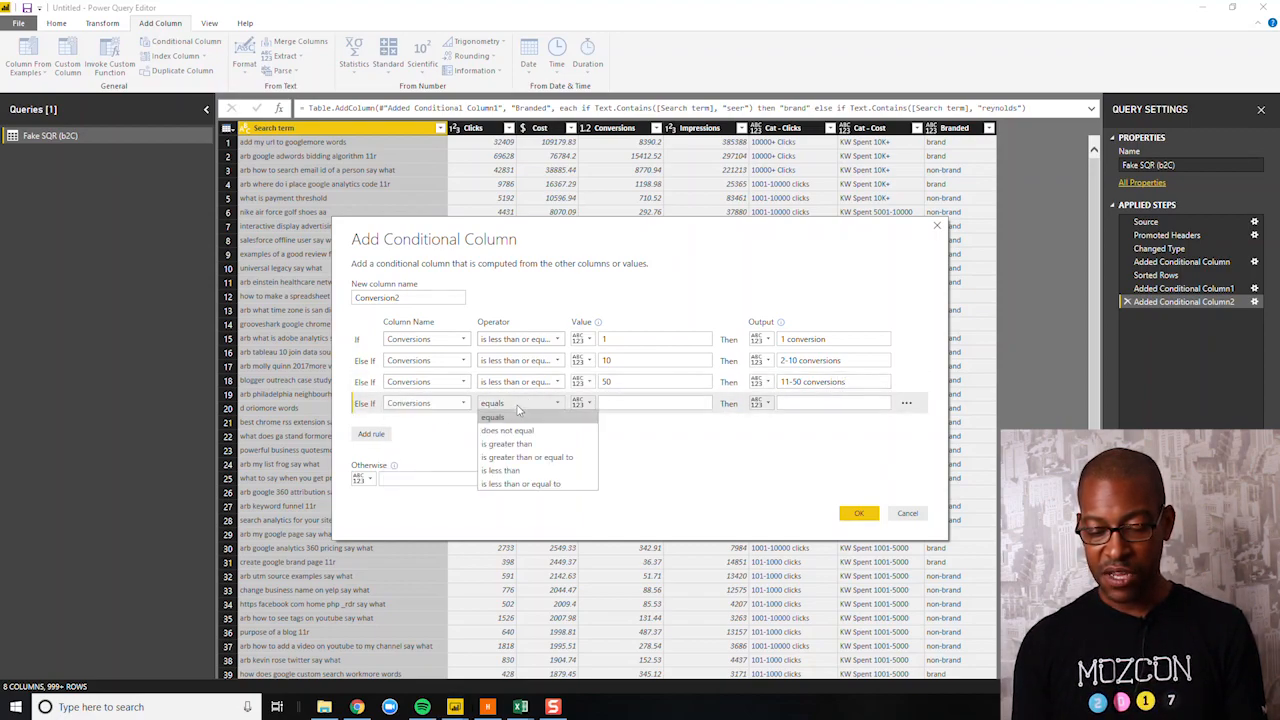
pyautogui.click(524, 484)
pyautogui.click(660, 405)
pyautogui.write('10')
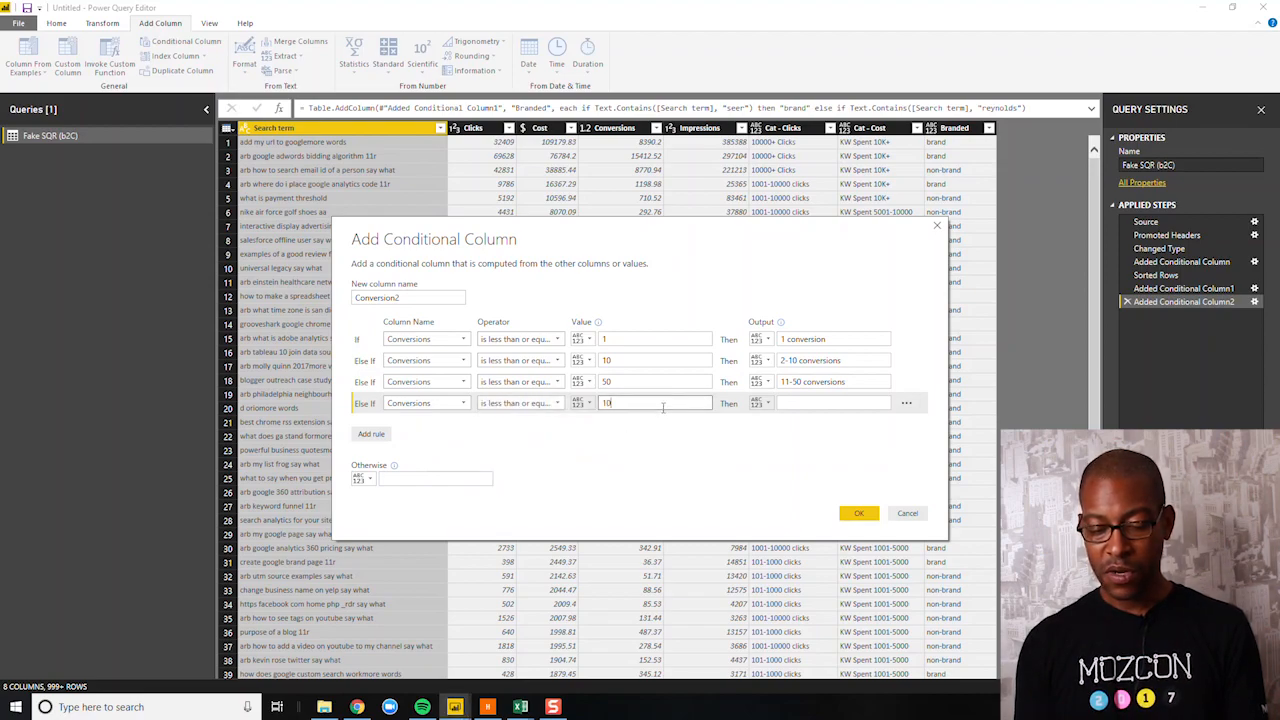
pyautogui.write('0')
pyautogui.press('Tab')
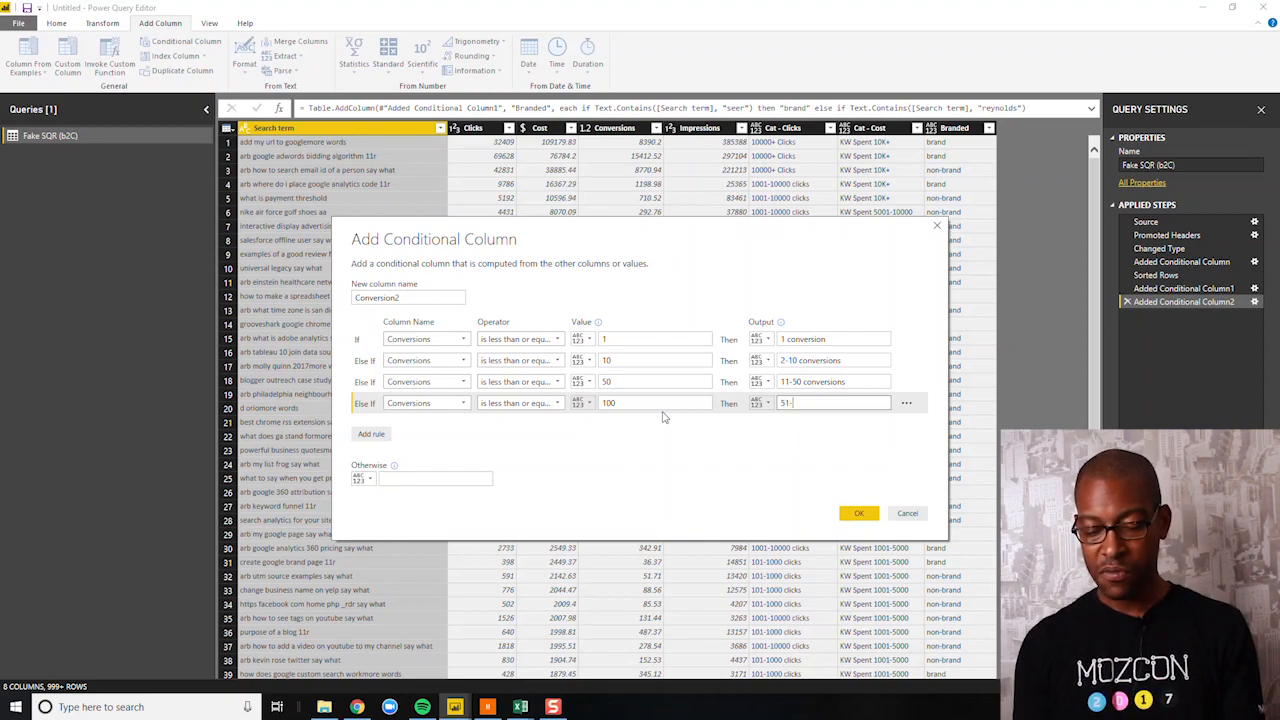
pyautogui.write('51-100 conversions')
# - Add a fifth rule that outputs "100+ conversions" when Conversions is greater than 100
pyautogui.click(368, 433)
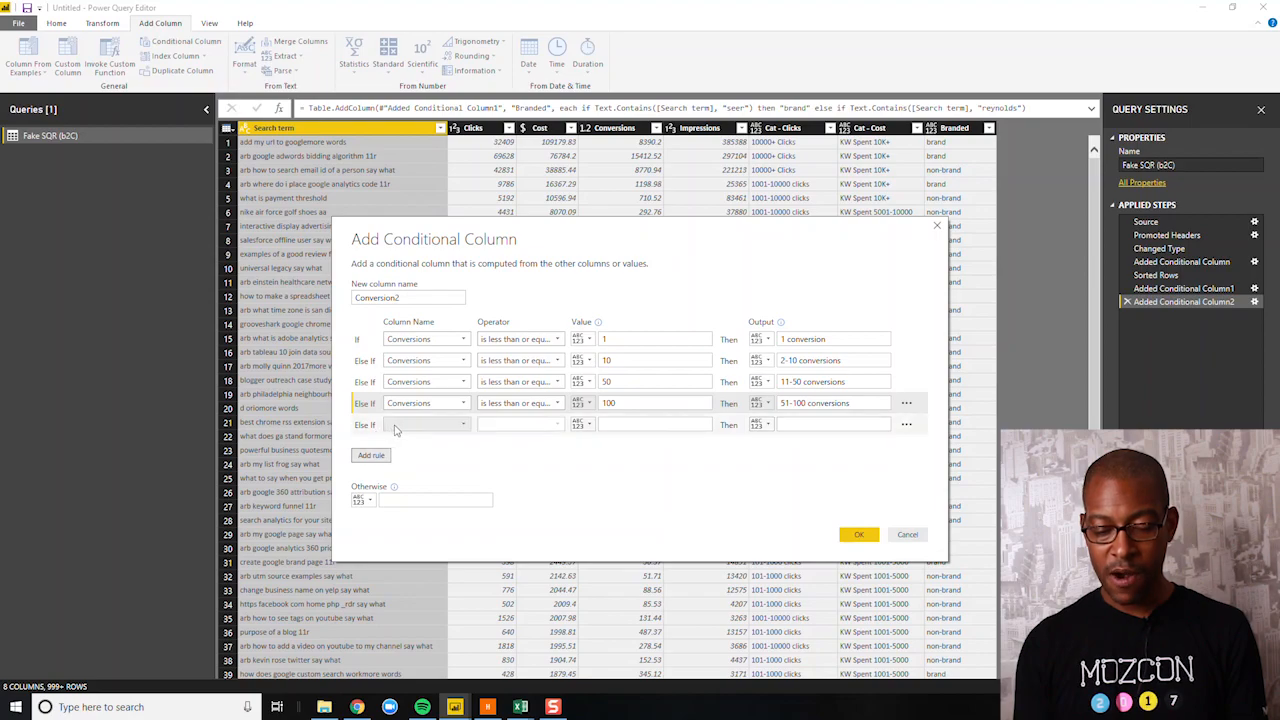
pyautogui.click(425, 424)
pyautogui.click(420, 478)
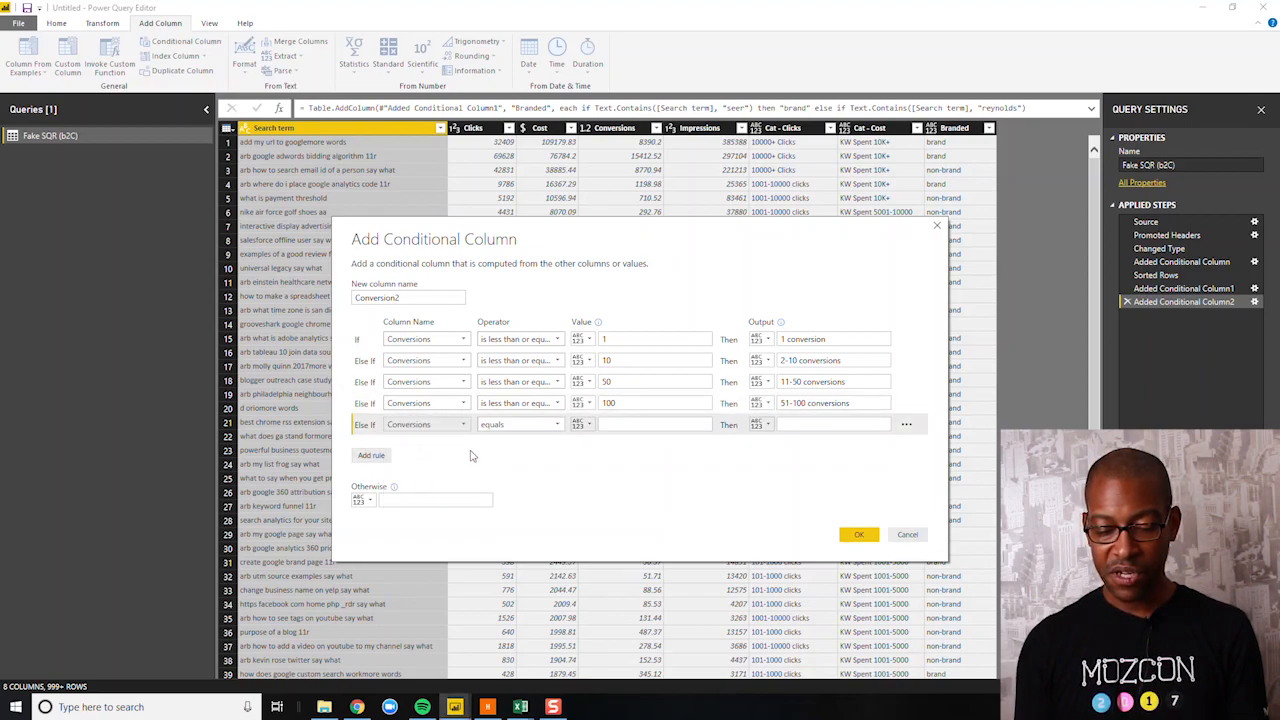
pyautogui.click(540, 424)
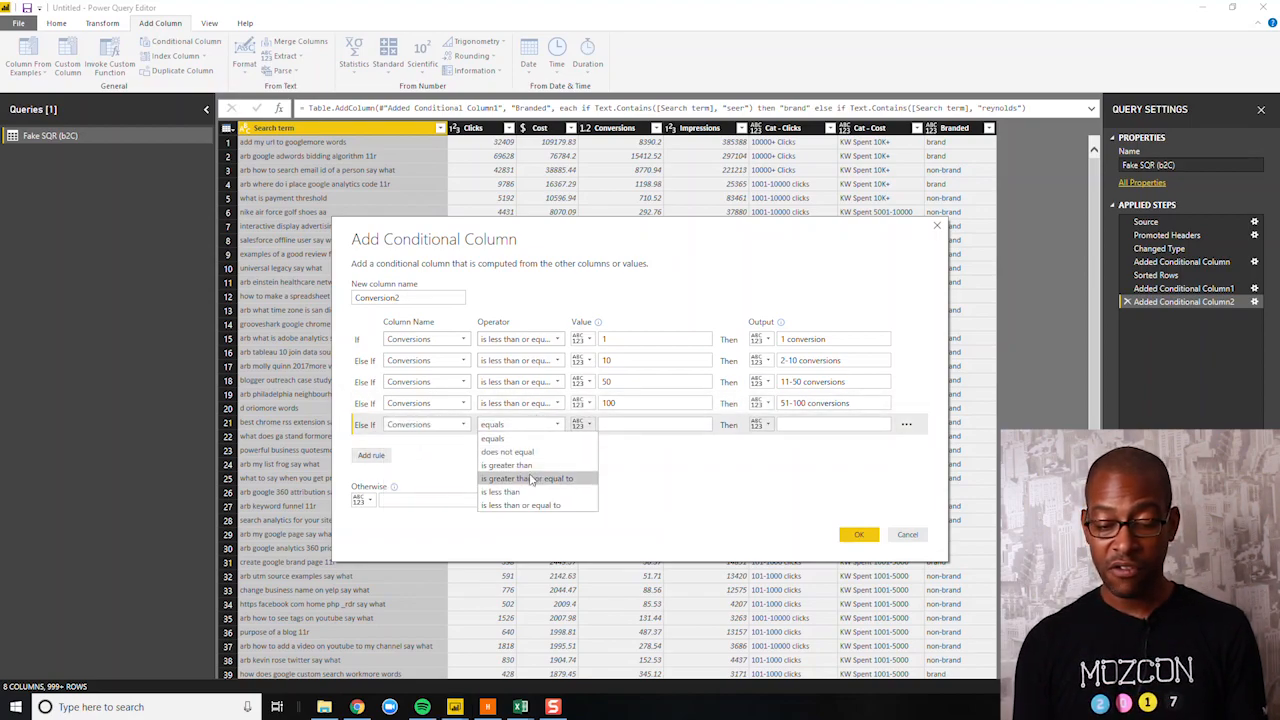
pyautogui.click(506, 465)
pyautogui.click(646, 428)
pyautogui.write('100')
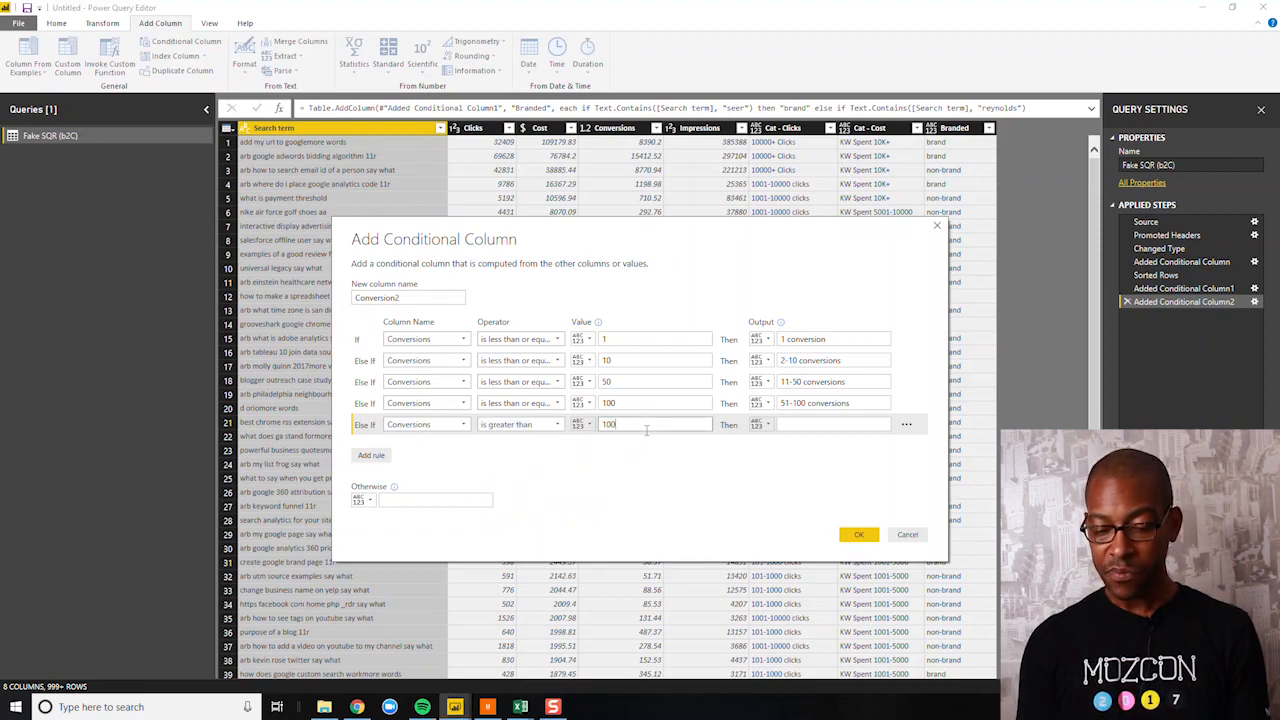
pyautogui.press('Tab')
pyautogui.write('100+ Conversions')
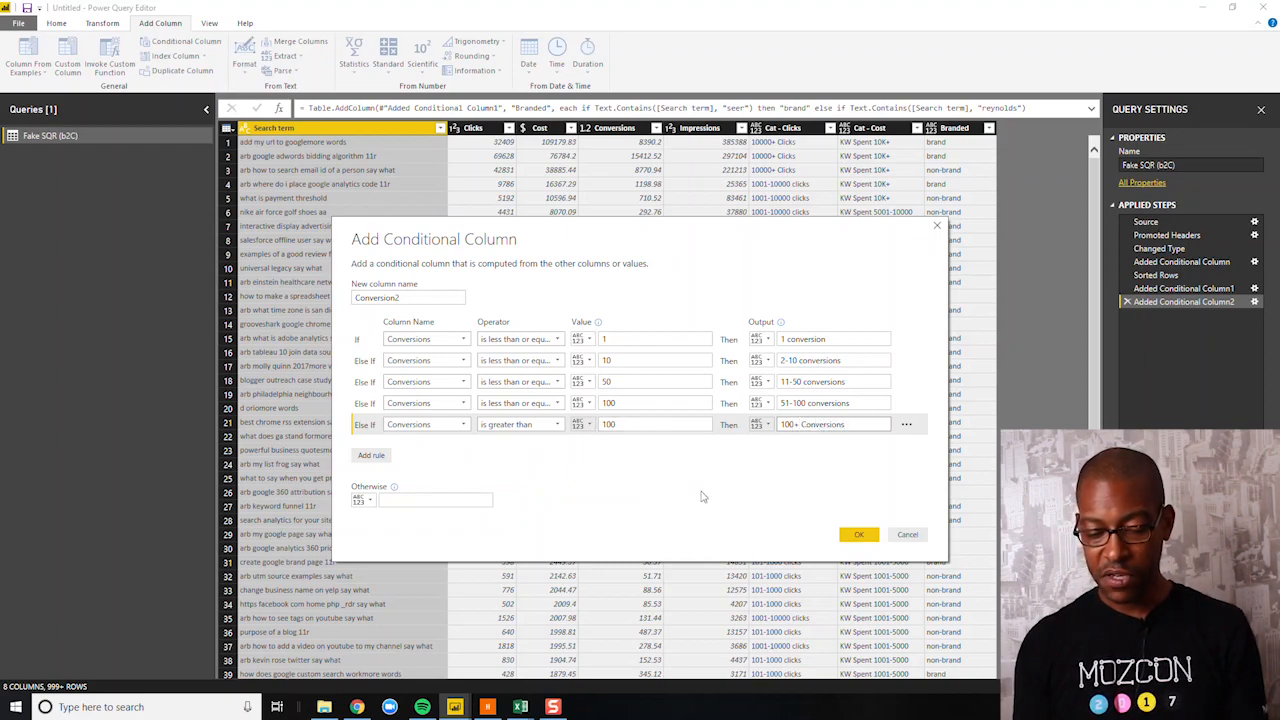
pyautogui.hotkey('ctrl', 'shift', 'Left')
pyautogui.write('conversions')
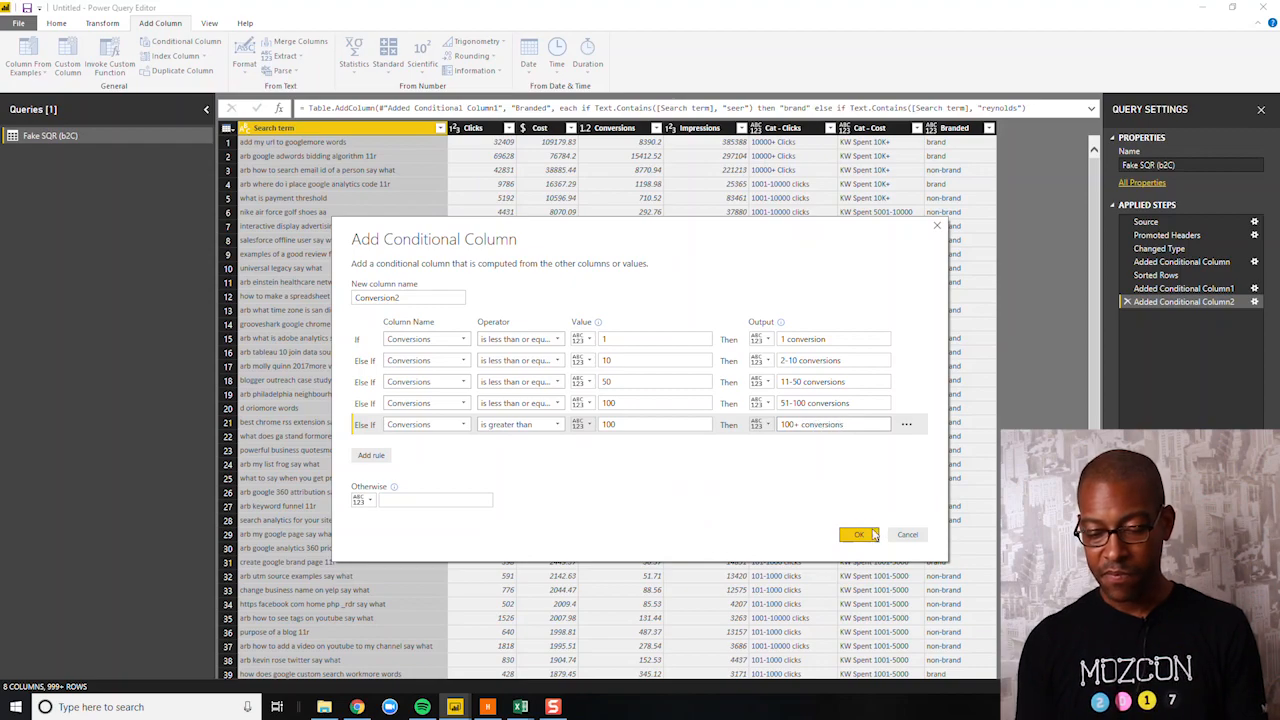
# - Create the conditional column, then close the query editor and apply the changes to the report
pyautogui.click(860, 535)
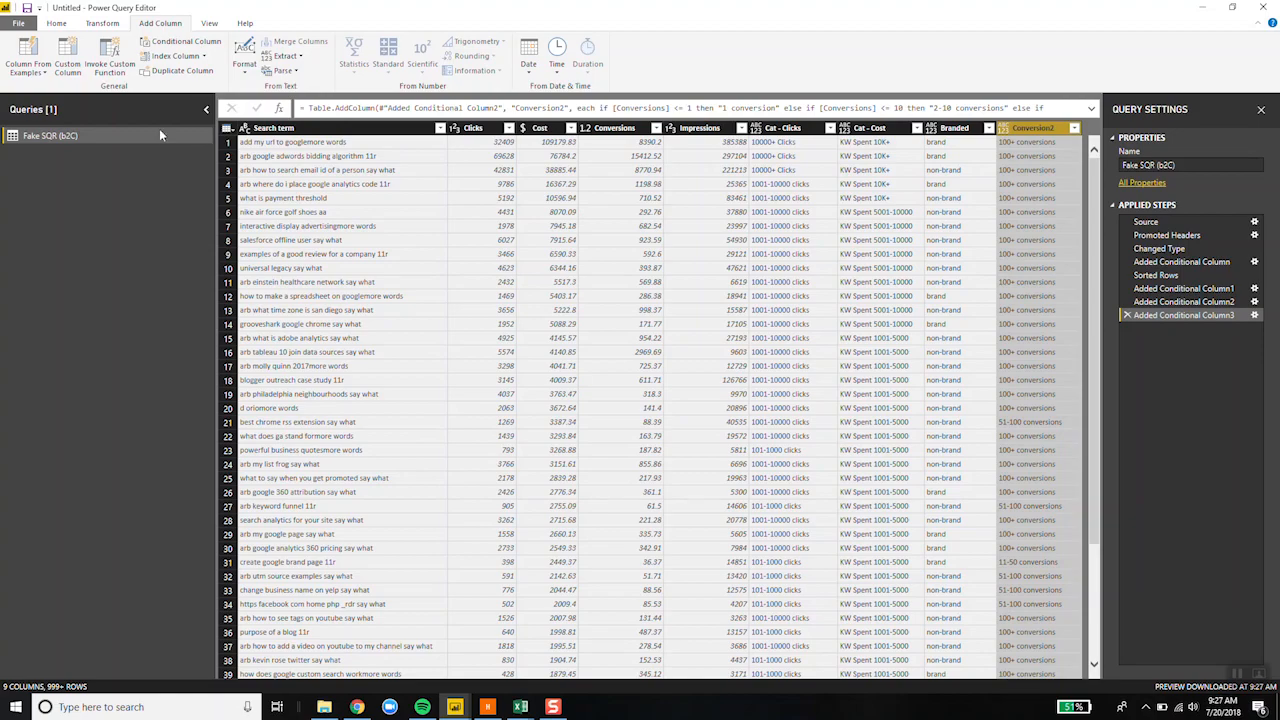
pyautogui.click(55, 23)
pyautogui.click(18, 55)
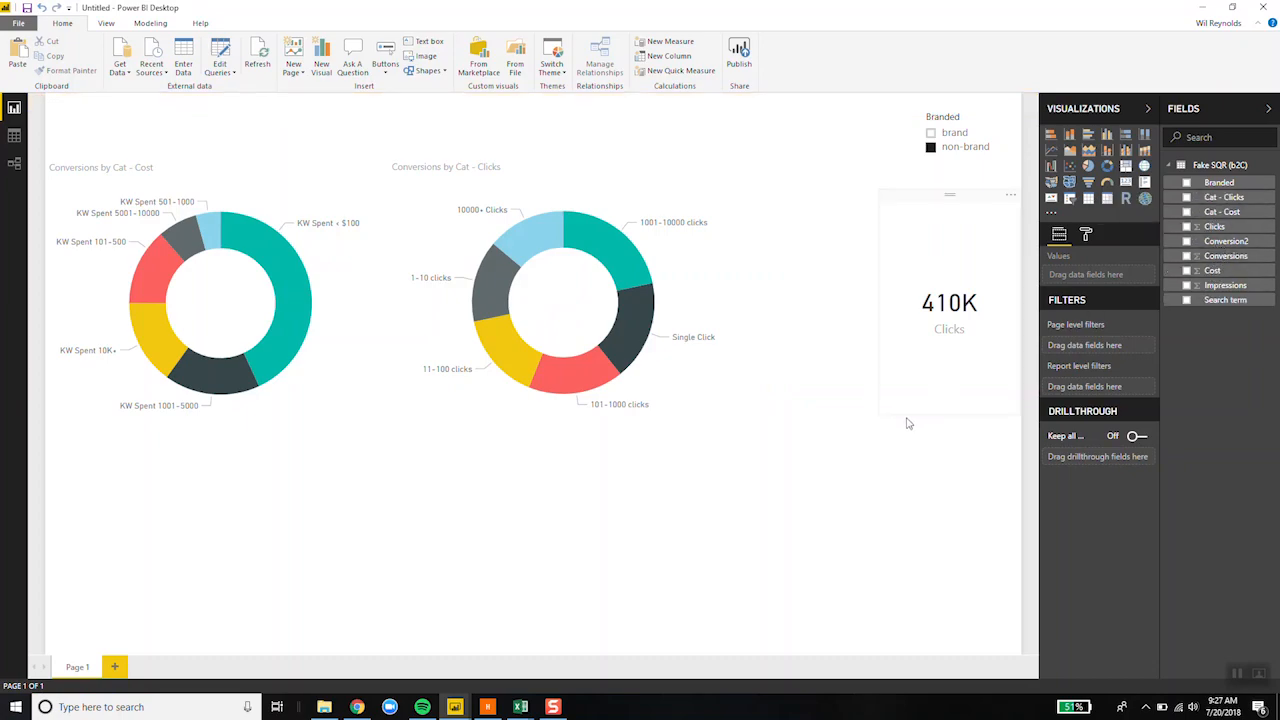
# - Duplicate the Conversions by Cat - Clicks donut chart and place the copy in the empty area below the Clicks card
pyautogui.click(1107, 168)
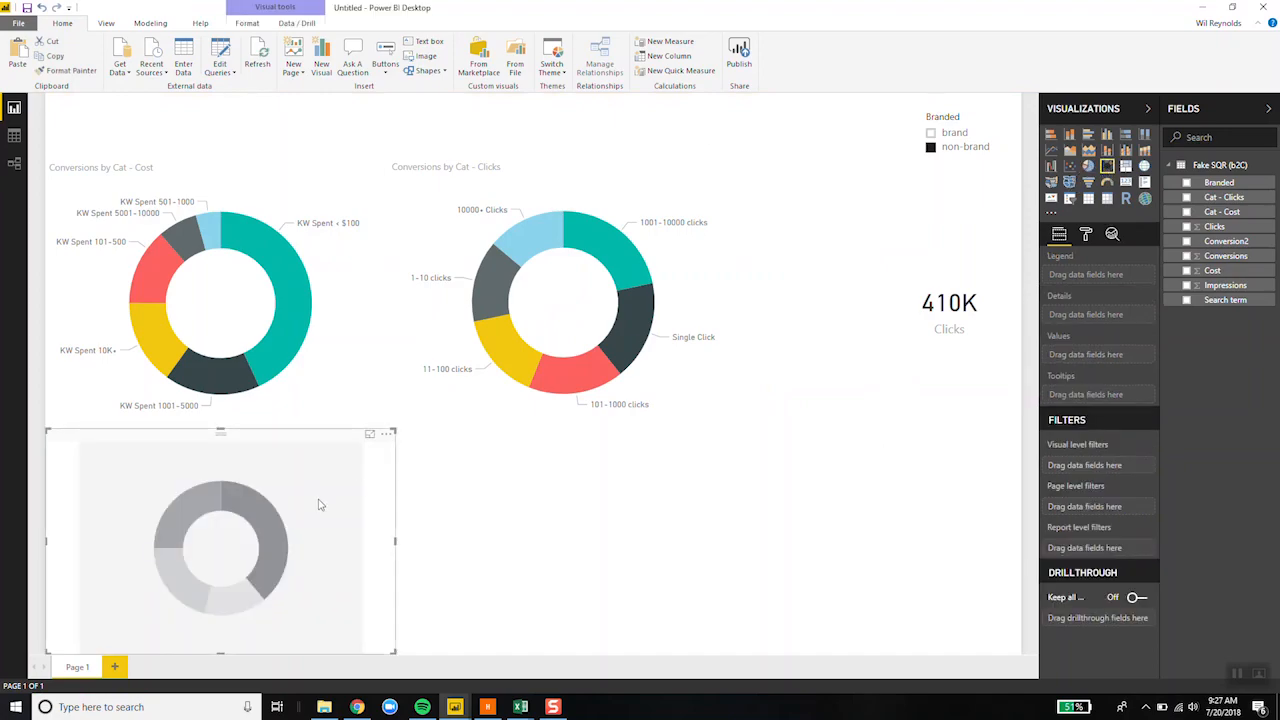
pyautogui.press('Delete')
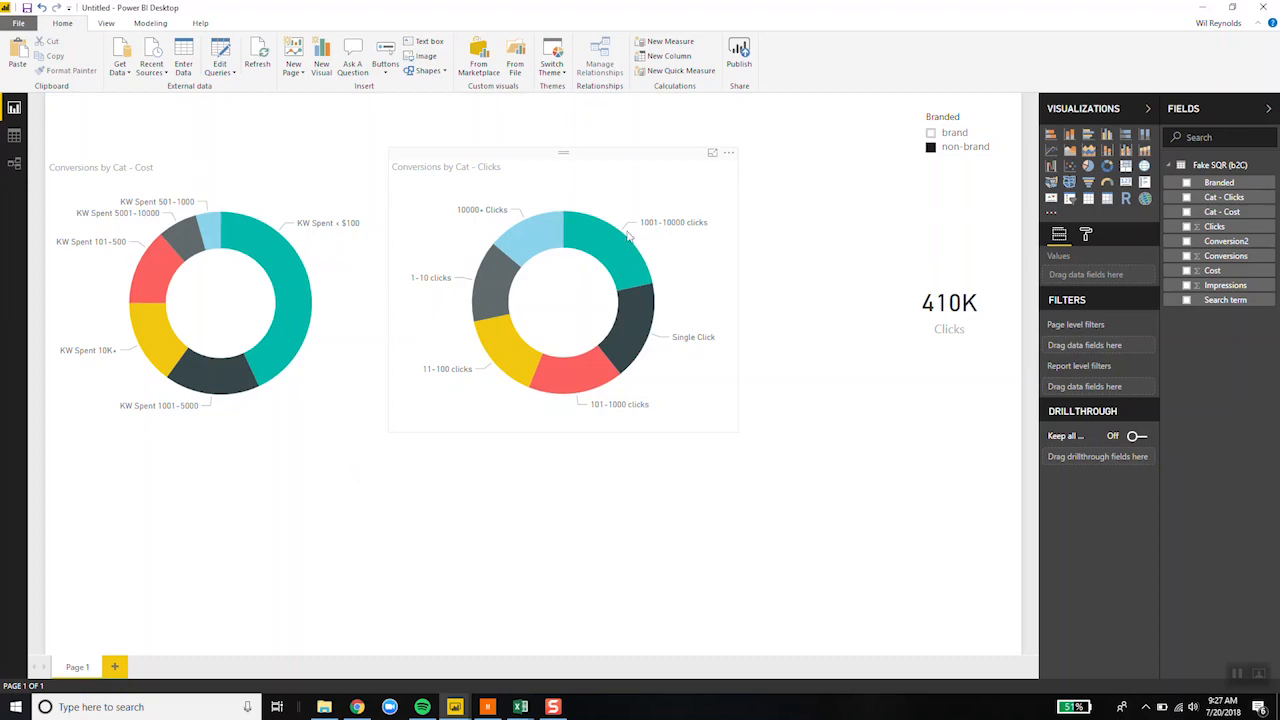
pyautogui.click(626, 171)
pyautogui.moveTo(626, 171); pyautogui.dragTo(900, 390)
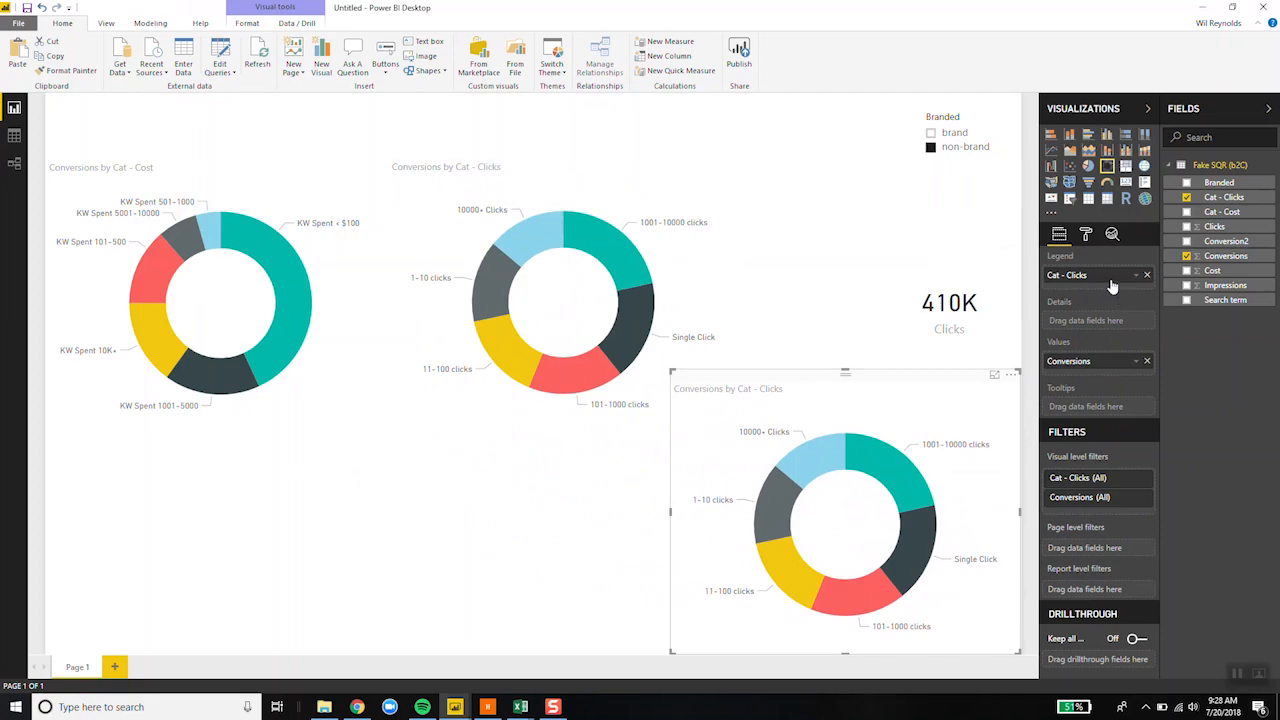
# - Replace Cat - Clicks with Conversion2 as the legend of the copied donut chart
pyautogui.moveTo(1226, 250); pyautogui.dragTo(1104, 276)
pyautogui.click(1148, 292)
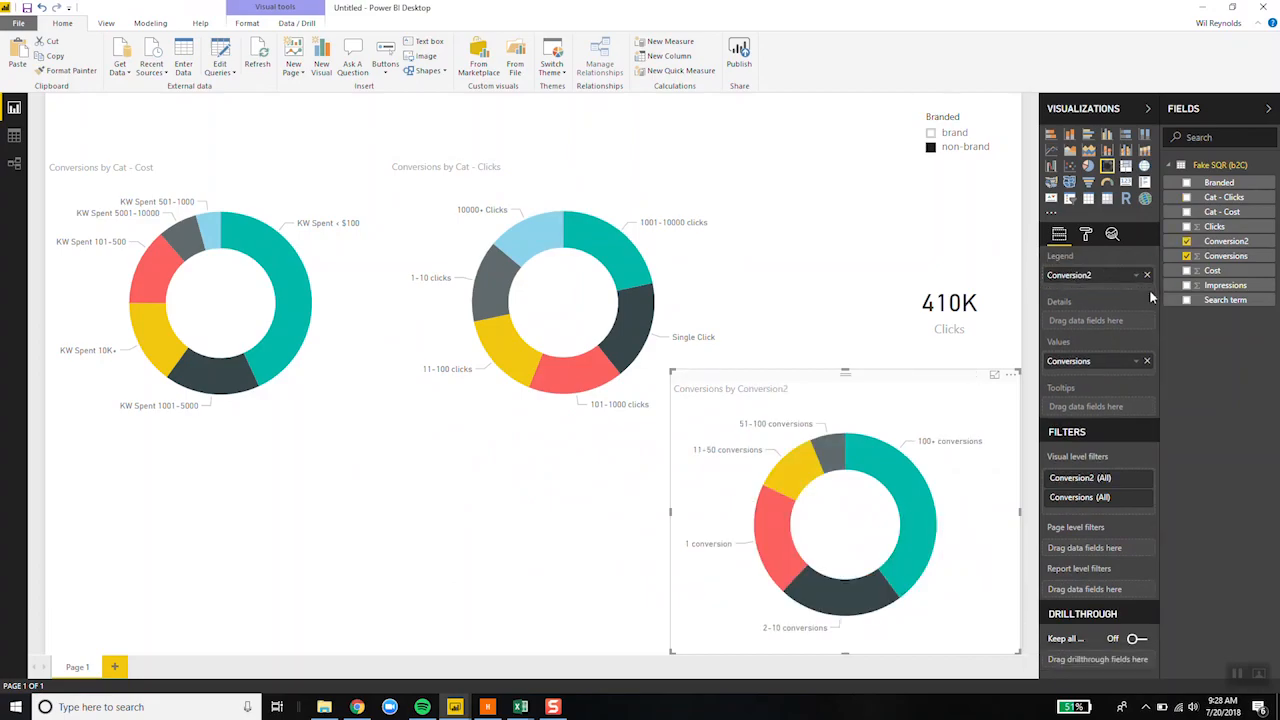
pyautogui.moveTo(922, 549)
# - Add Search term as a count to the donut's tooltips and check them on the 100+ and 1 conversion slices
pyautogui.moveTo(1222, 300); pyautogui.dragTo(1106, 408)
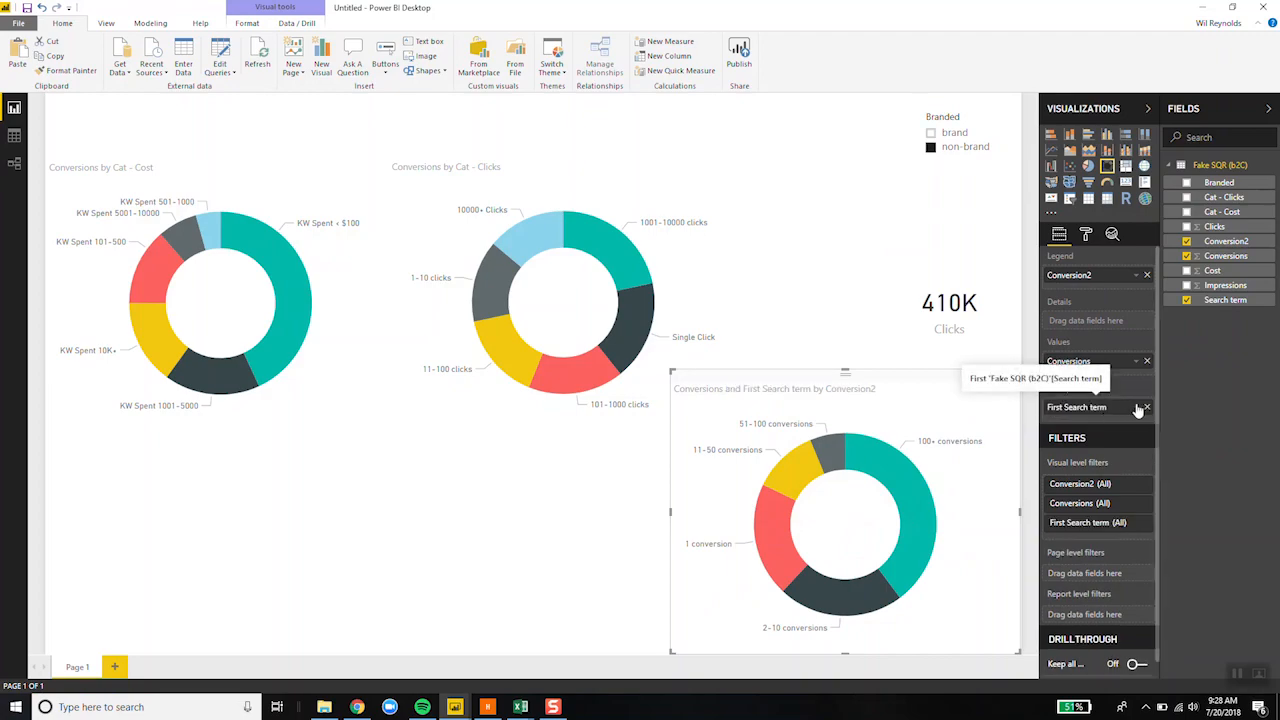
pyautogui.click(1137, 407)
pyautogui.click(1172, 491)
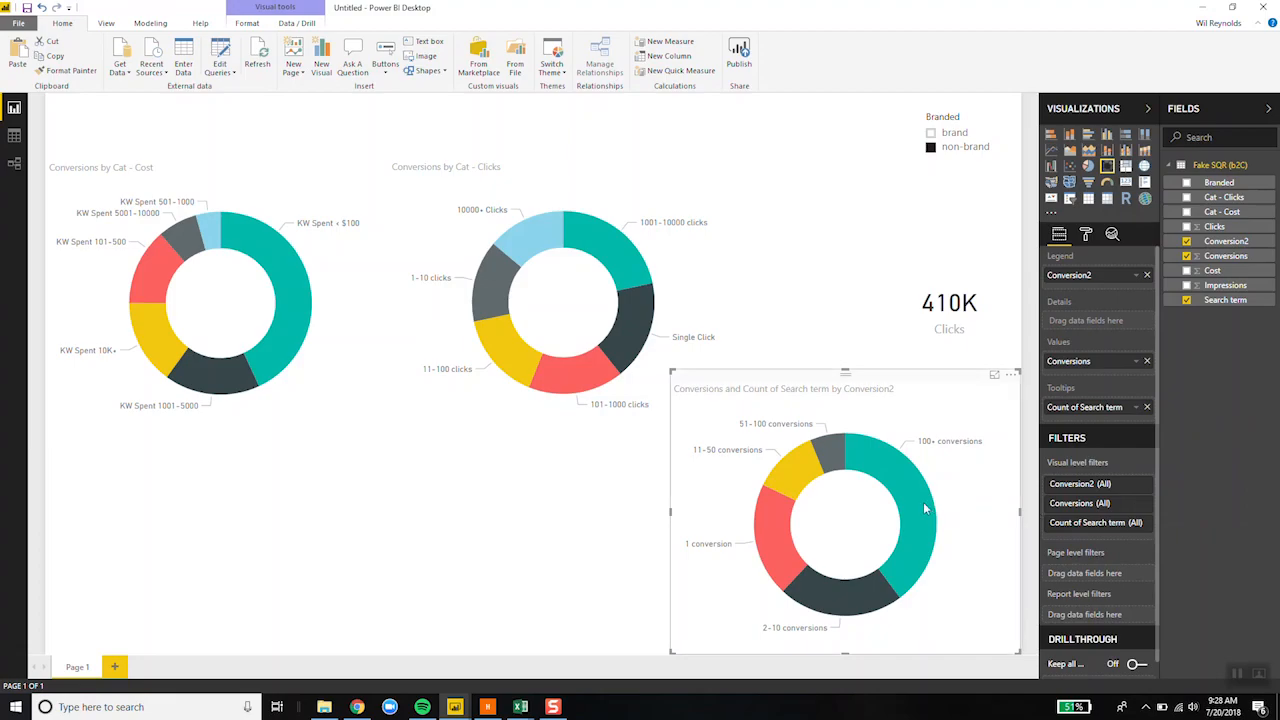
pyautogui.moveTo(925, 509)
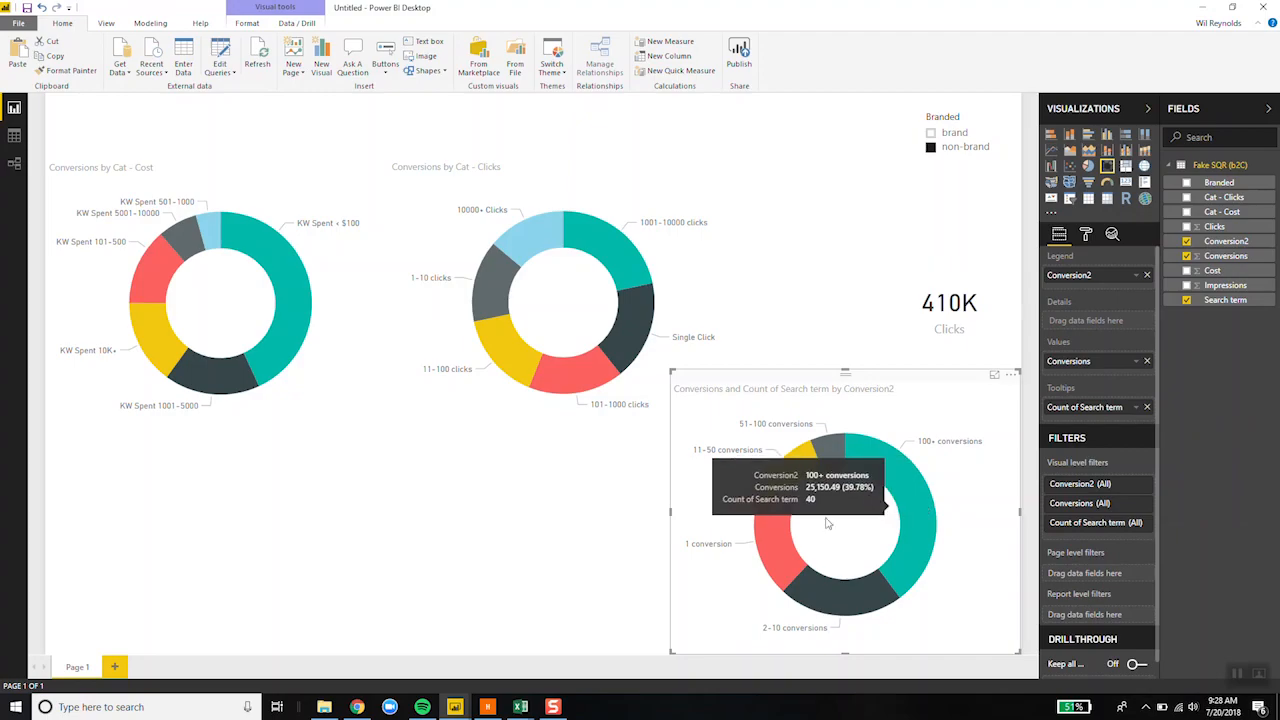
pyautogui.moveTo(781, 534)
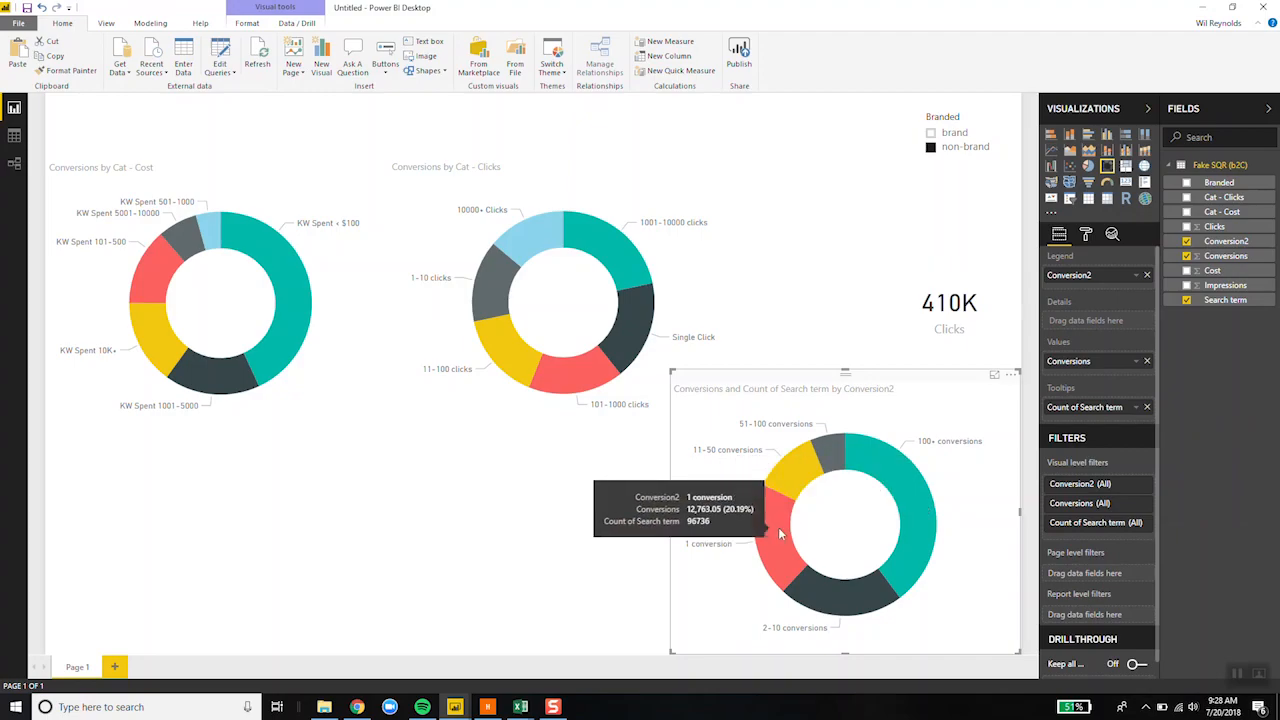